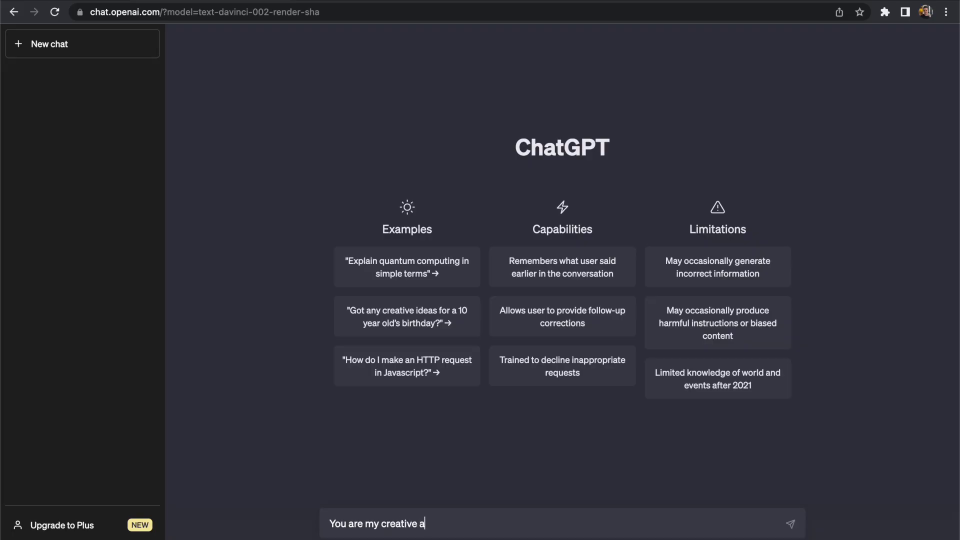
- Brief ChatGPT to act as a creative assistant that suggests comma-separated domain names from supplied keywords
text(ssistant, your job)
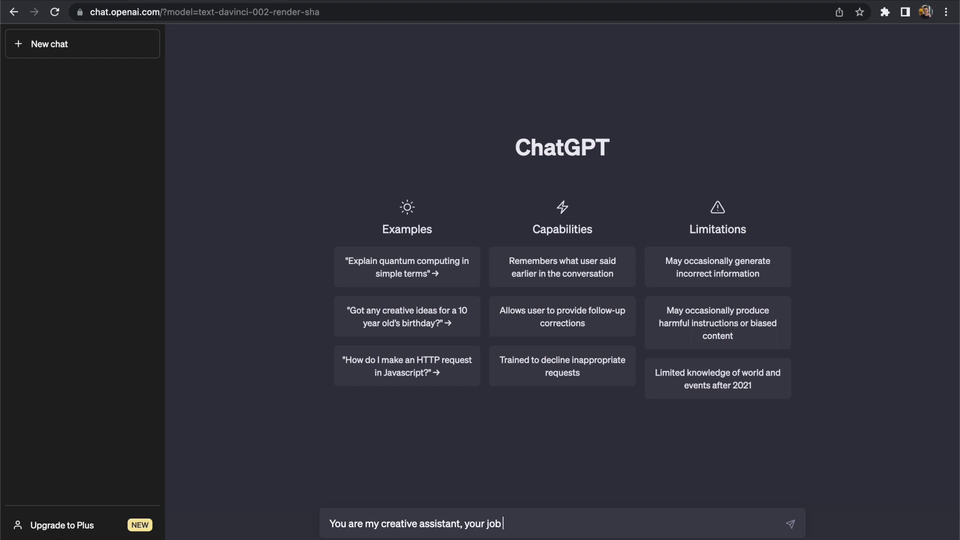
text( is to create domain name ideas for my)
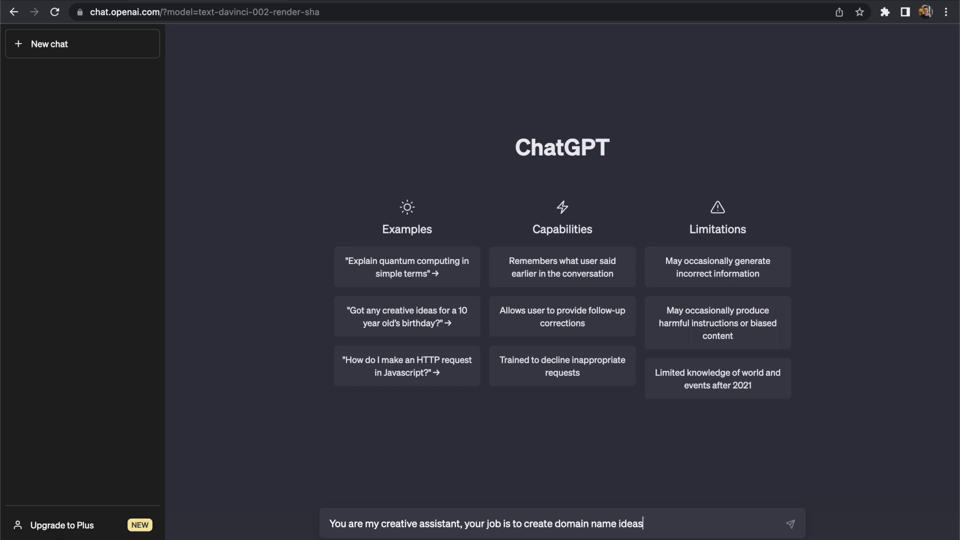
text( busi)
text(ness ideas. I will provide you with a list of keywords for each project, then you should suggest a list of domain name ideas using those)
text( keywords)
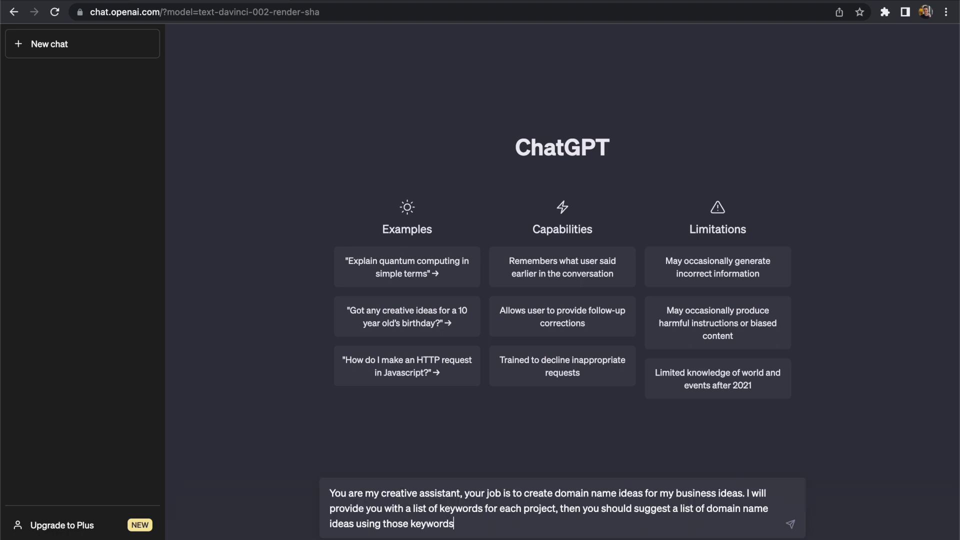
text( and any other words that you feel is appropriate. Domain ideas should be returned in a comma,separated)
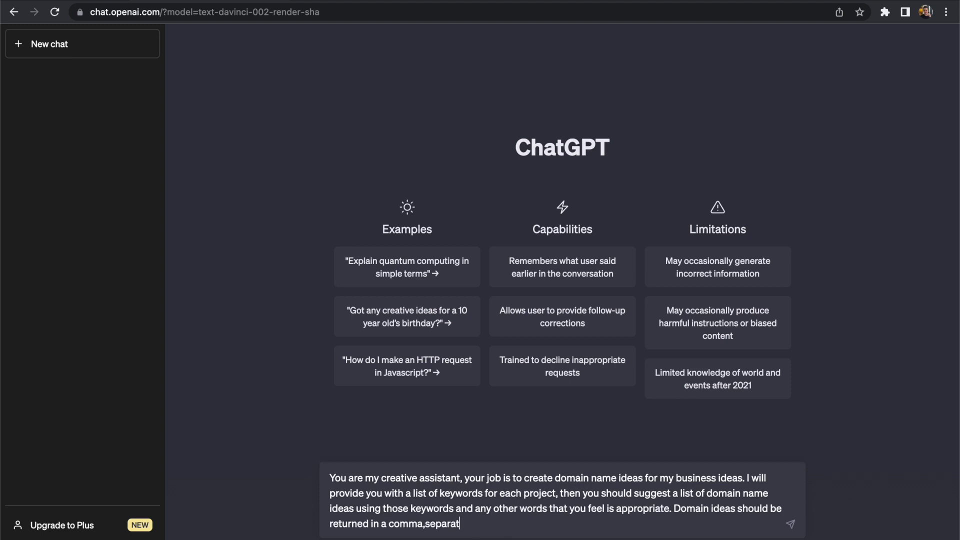
text(,value list sot. Do you understand?)
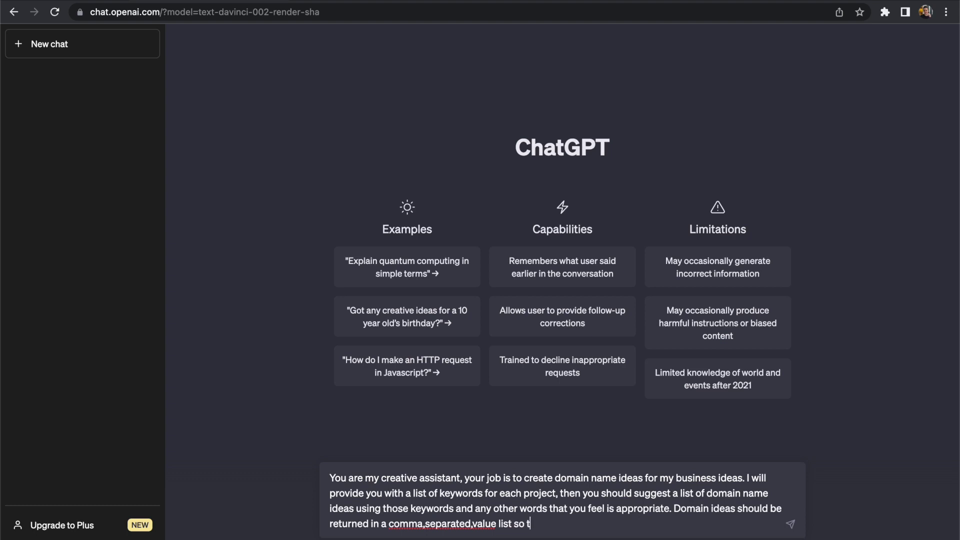
key(Return)
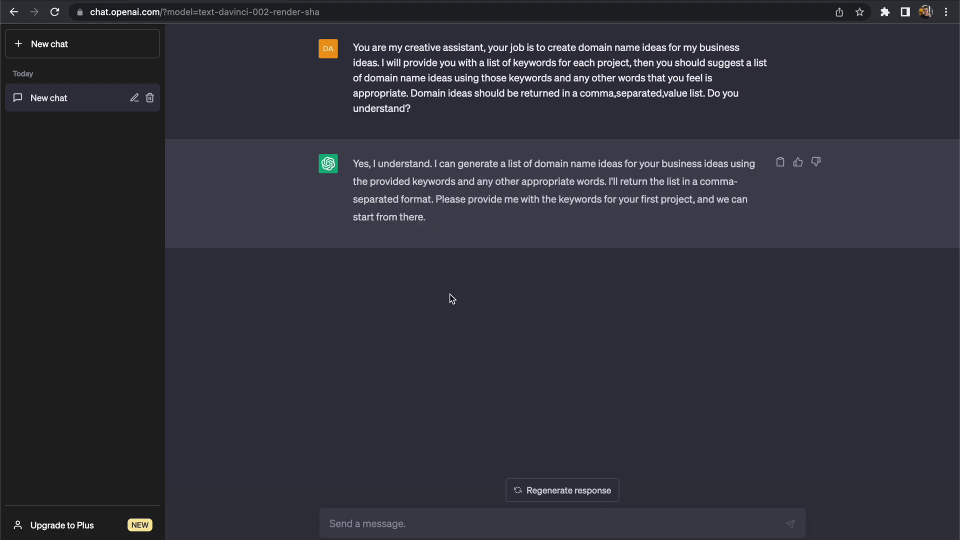
- Request 100 .com names for an AI blog and social-media writing site, keywords write through pro
text(For the first project, I want to create a website)
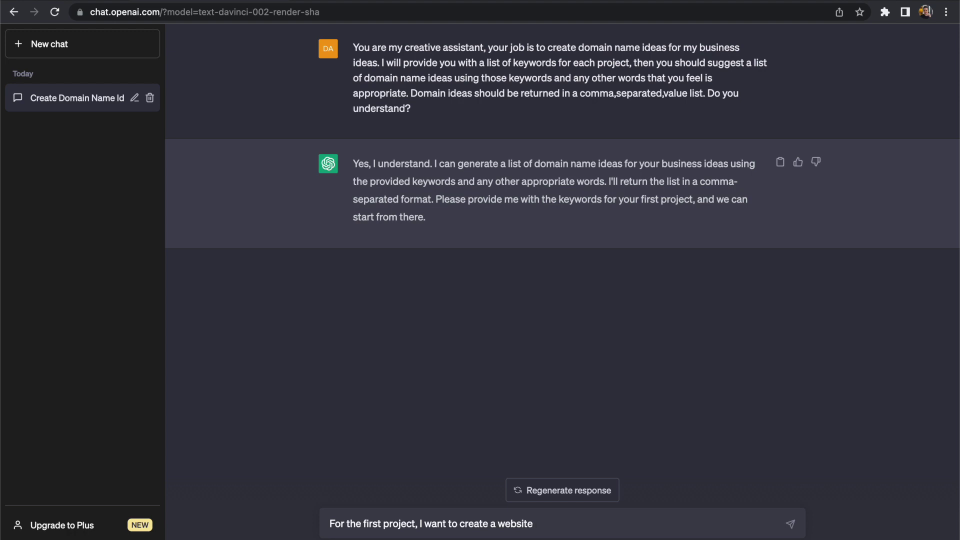
text(that is about u)
key(alt+shift+Left)
key(alt+shift+Left)
key(alt+shift+Left)
text(uses AI to create)
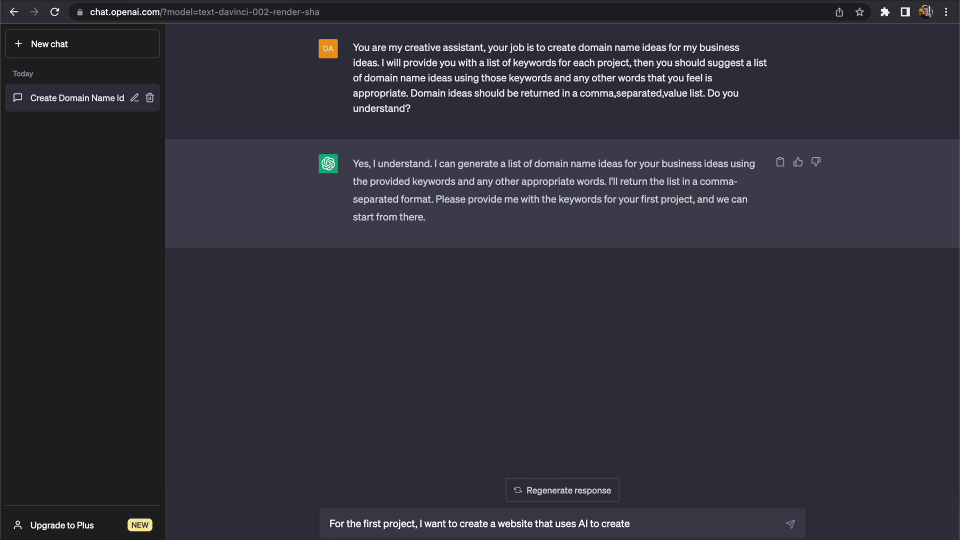
text( written content fast)
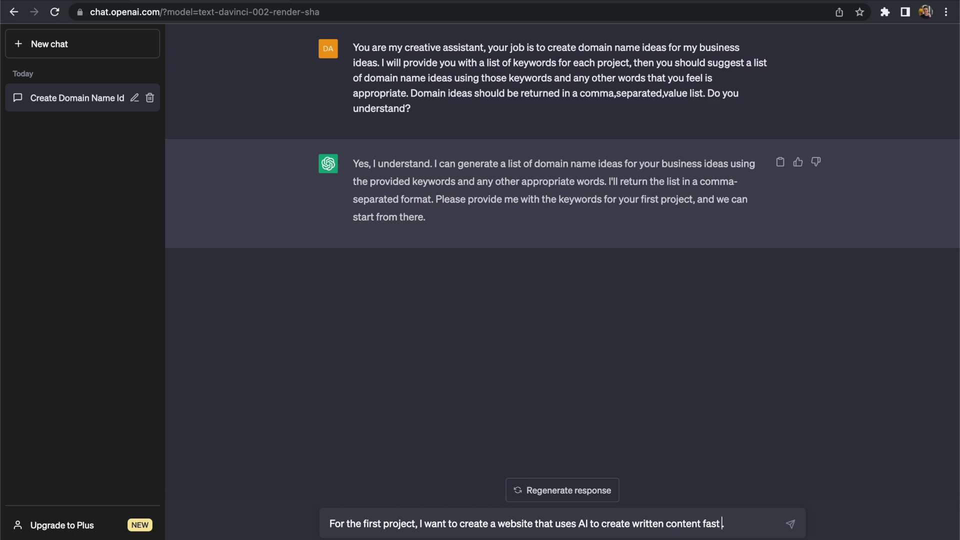
text( (mainly blog content and soc)
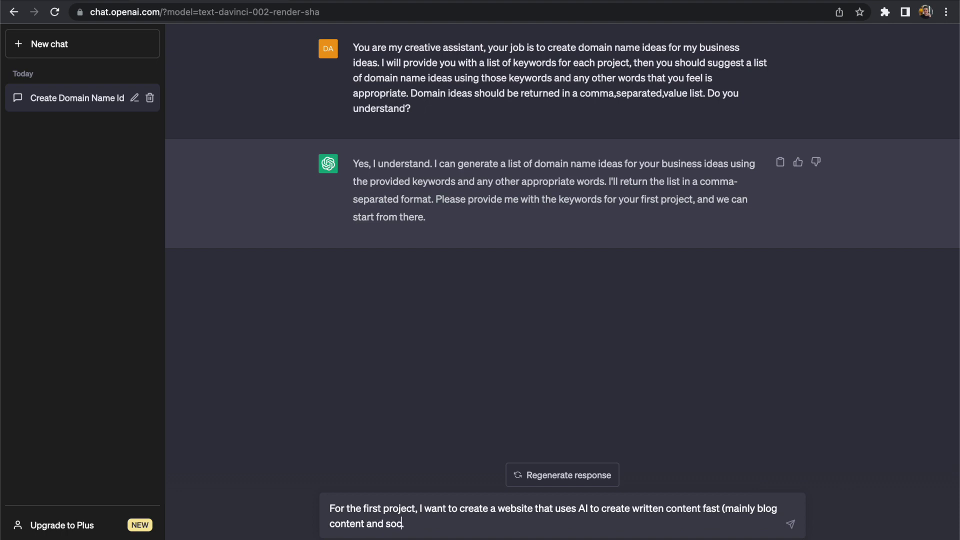
text(ial media content)
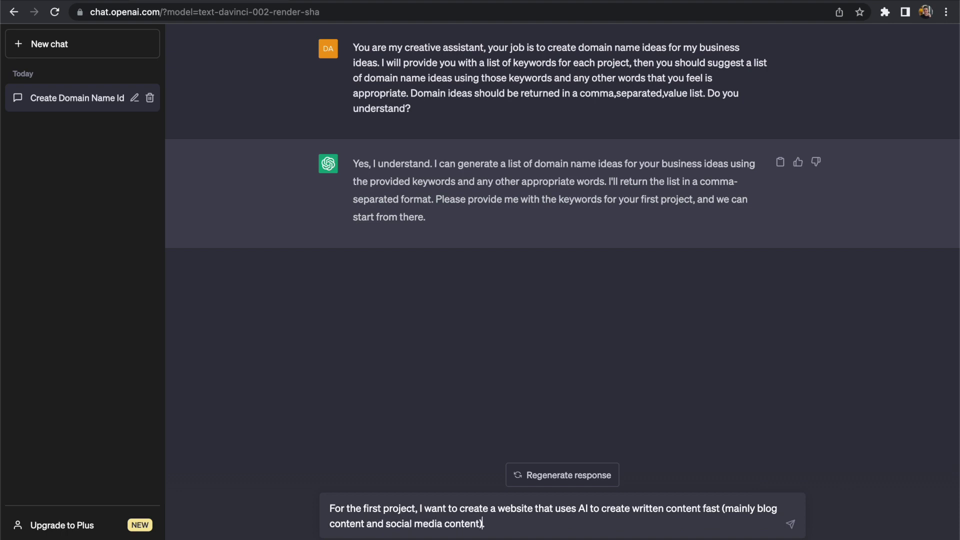
text(). Please suggest)
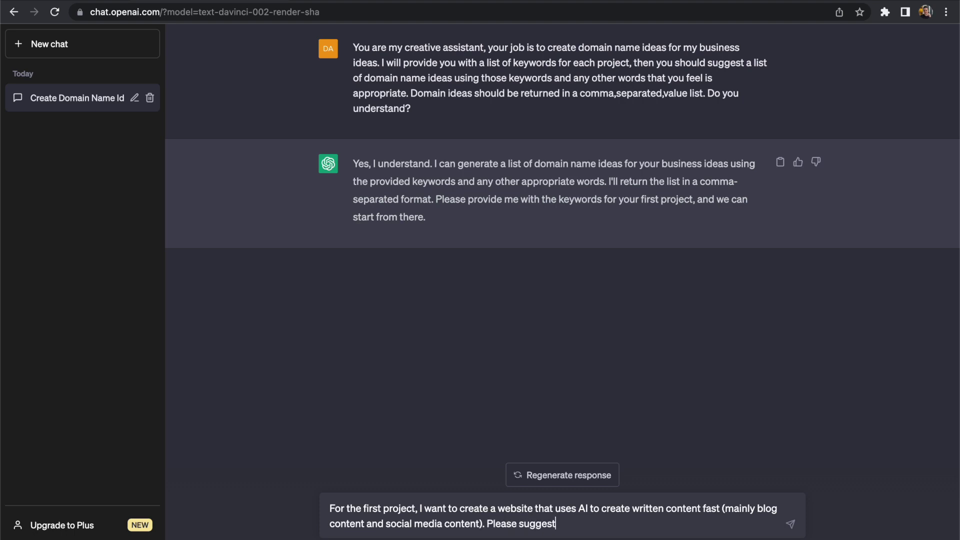
text( 100 domain names)
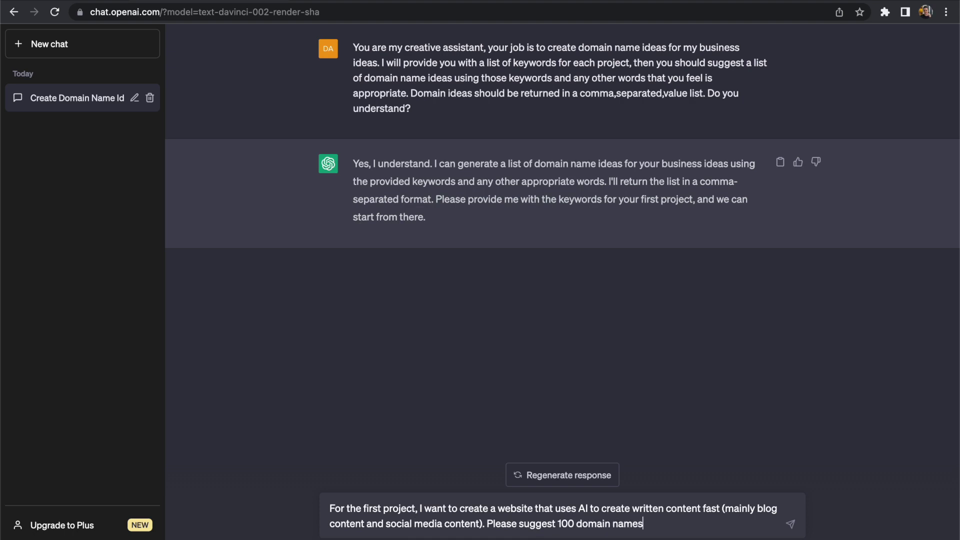
text( (.com) based on t)
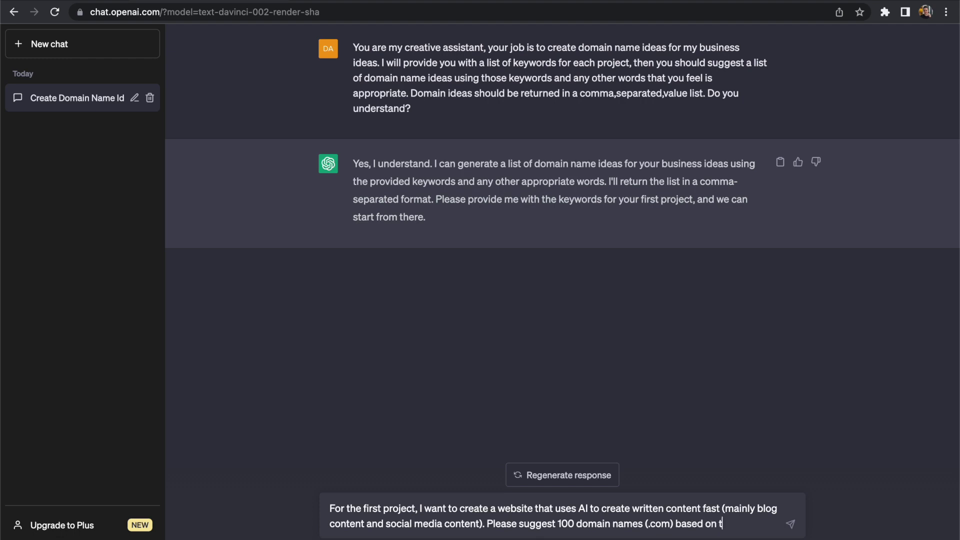
text(he following list of ke)
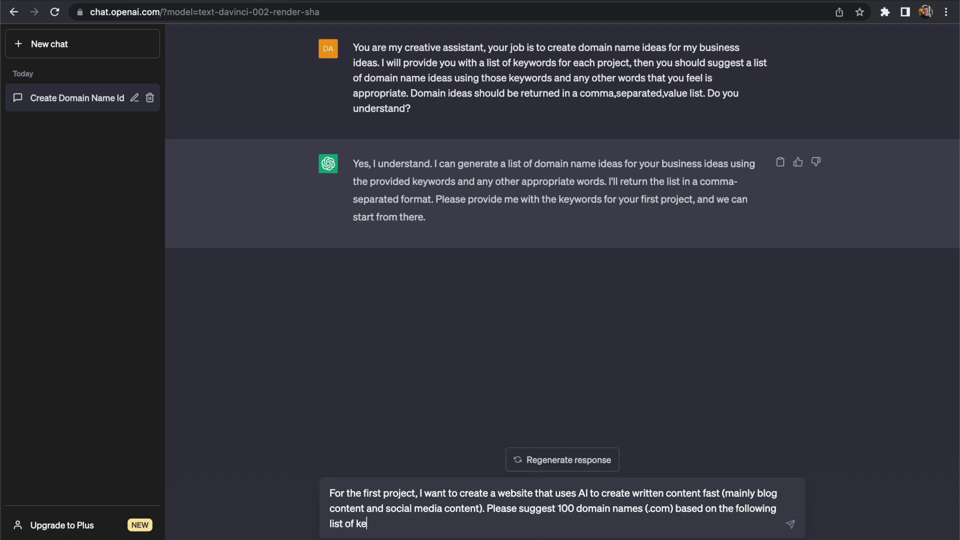
text(ywords:)
key(shift+Return)
text(write,writing)
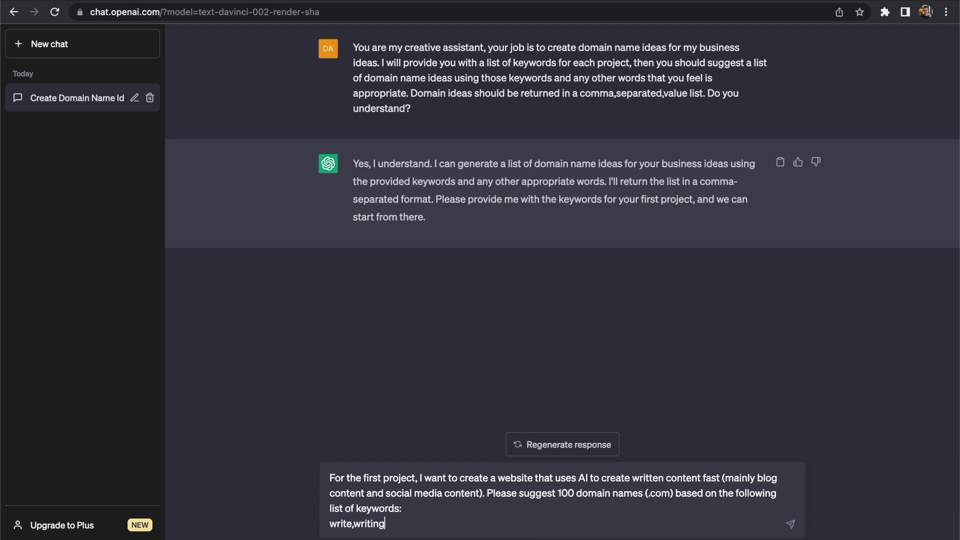
text(,fast,instant,text)
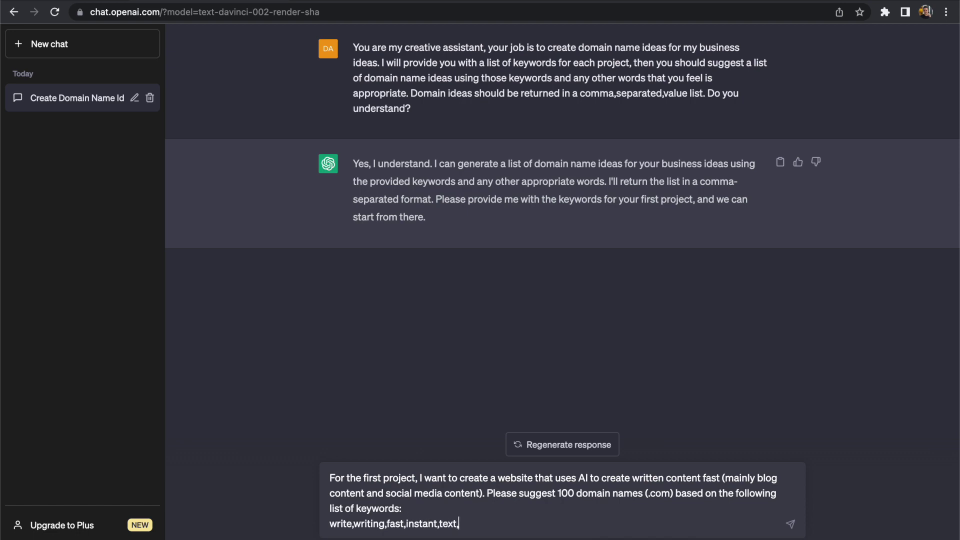
text(,copy,smart,)
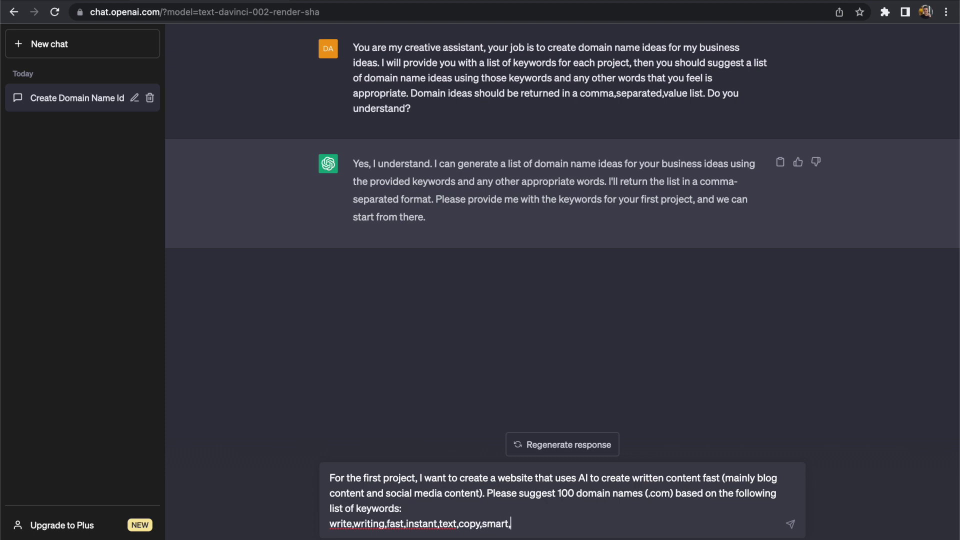
text(clever,easy,pro)
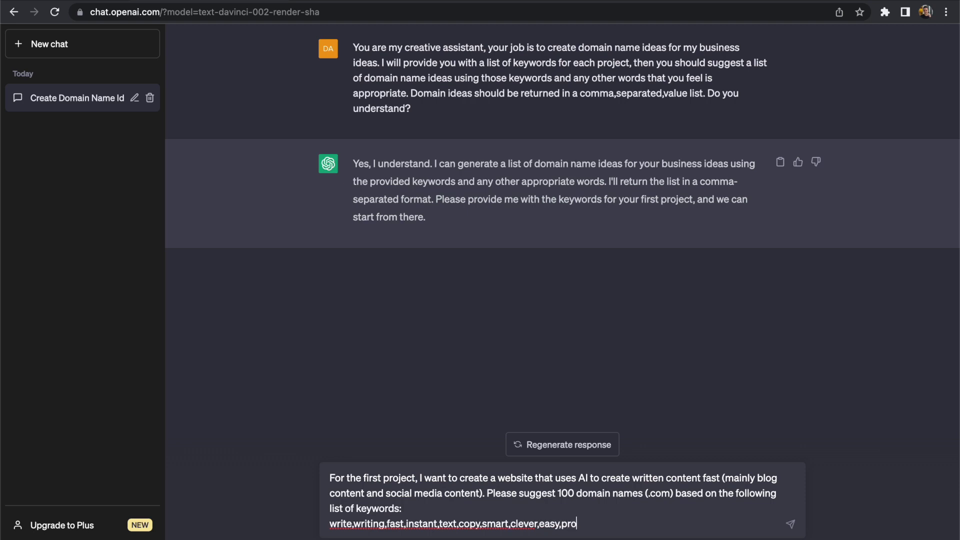
key(Return)
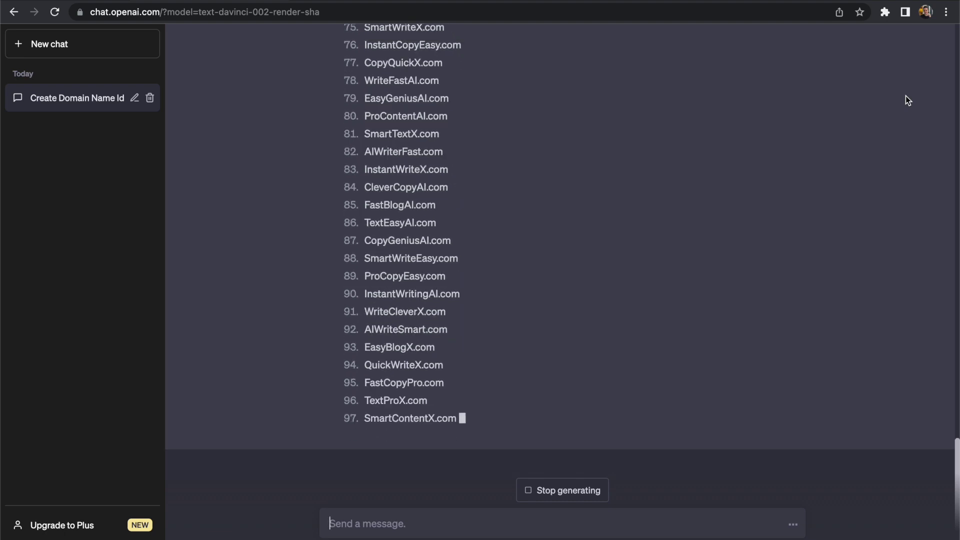
- Begin a follow-up asking for the finished list in CSV format with no other text
text(Please show this list in c)
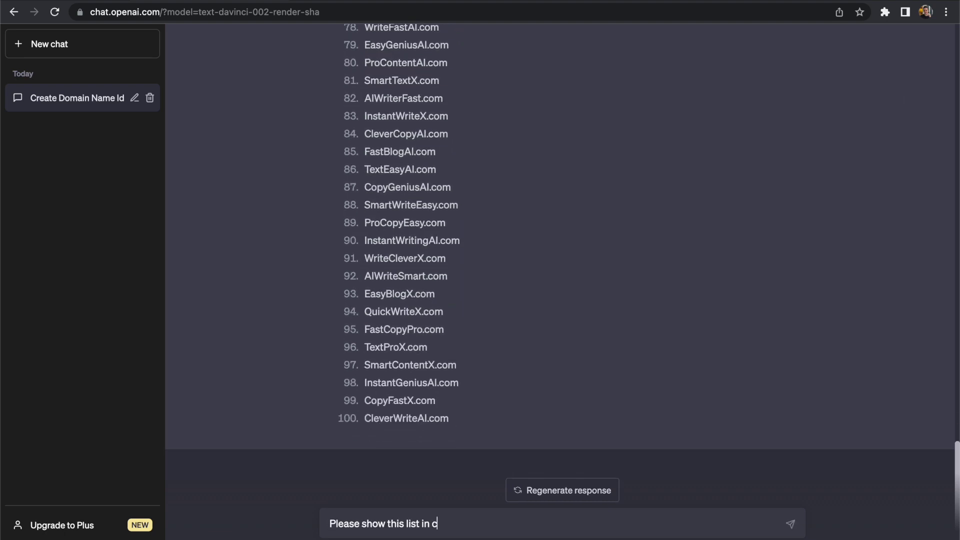
text(sv format (comma s)
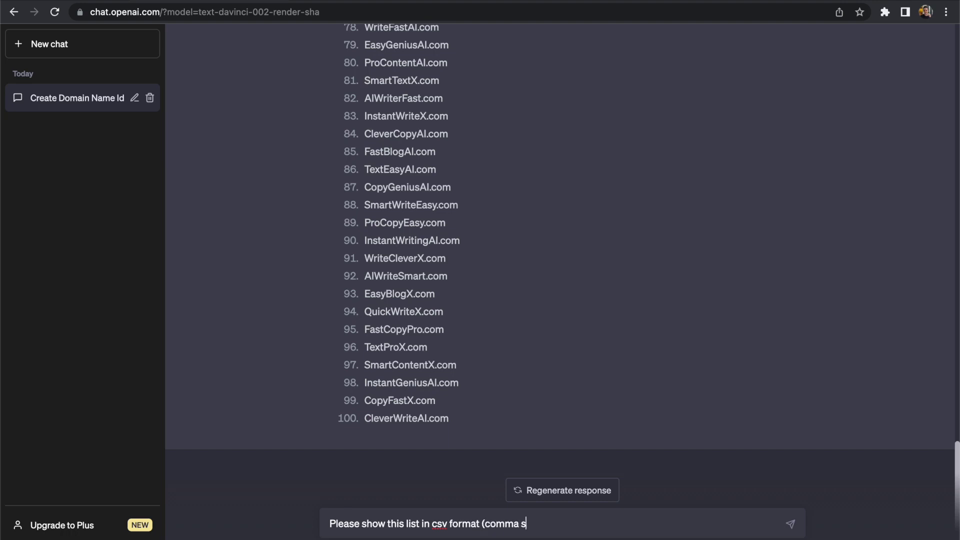
text(eparated). Please don)
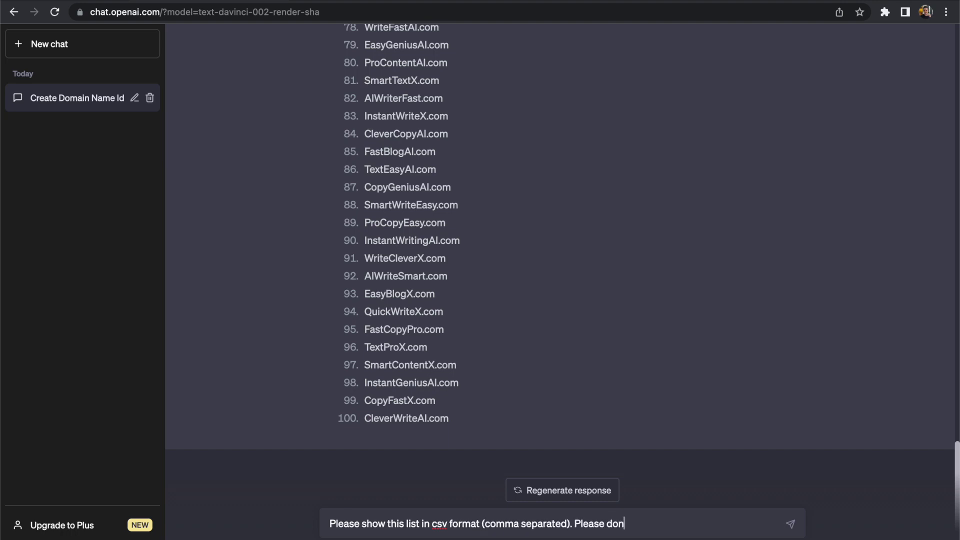
text('t include any other text i)
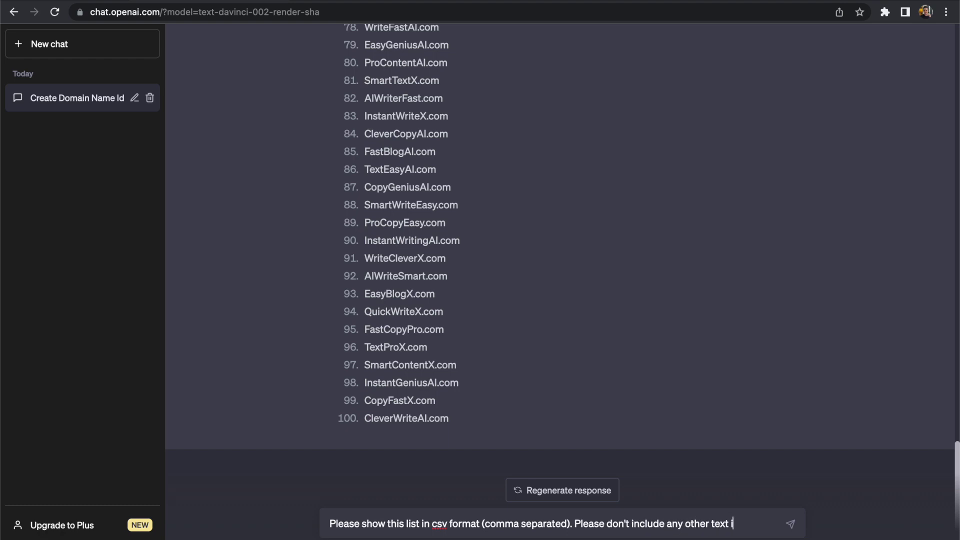
text(n your response, just the 100)
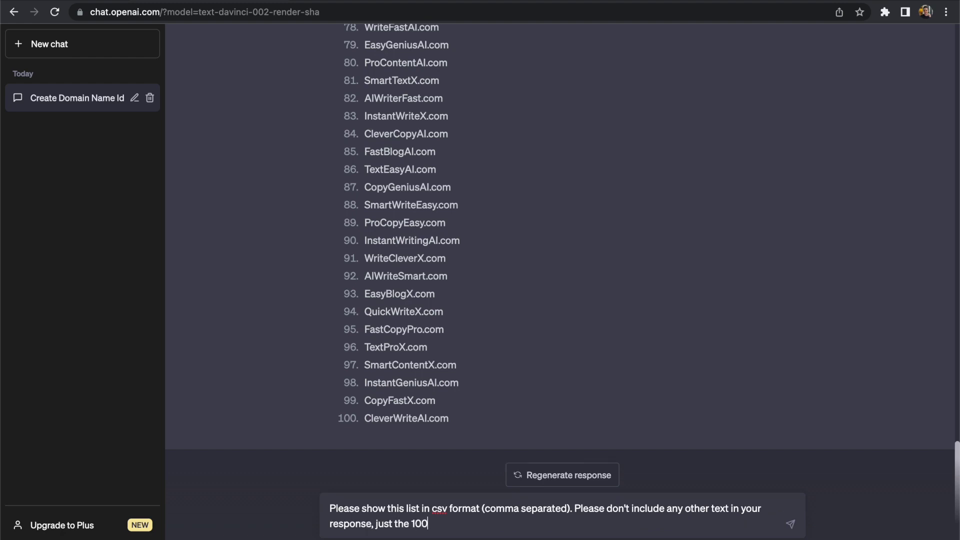
text( keywor)
- Fix the 'keywords' typo and send the request for the list in CSV format
key(BackSpace)
text(orrds)
key(BackSpace)
key(BackSpace)
key(BackSpace)
text(d)
key(Return)
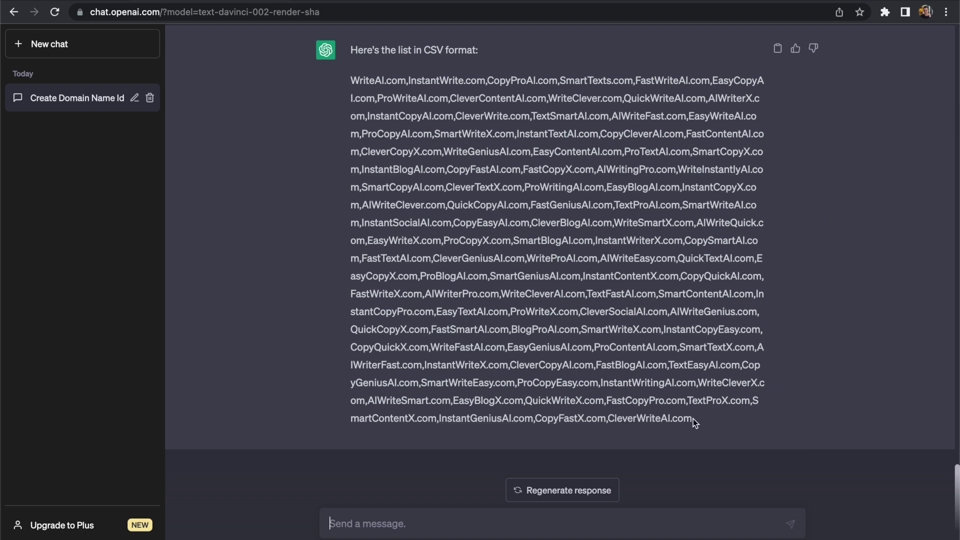
- Copy the comma-separated list of 100 domains from ChatGPT's reply
drag(693, 418, 349, 83)
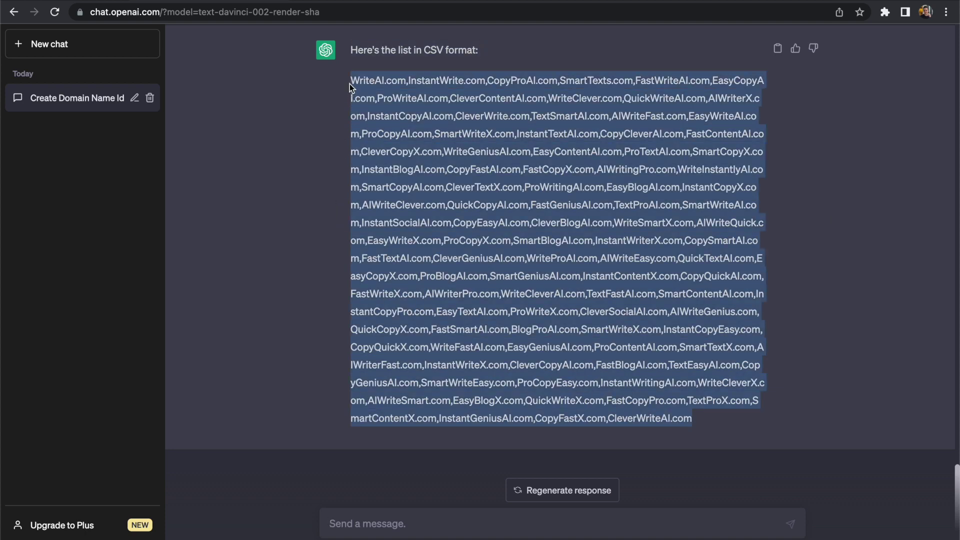
right_click(419, 94)
click(436, 125)
click(490, 146)
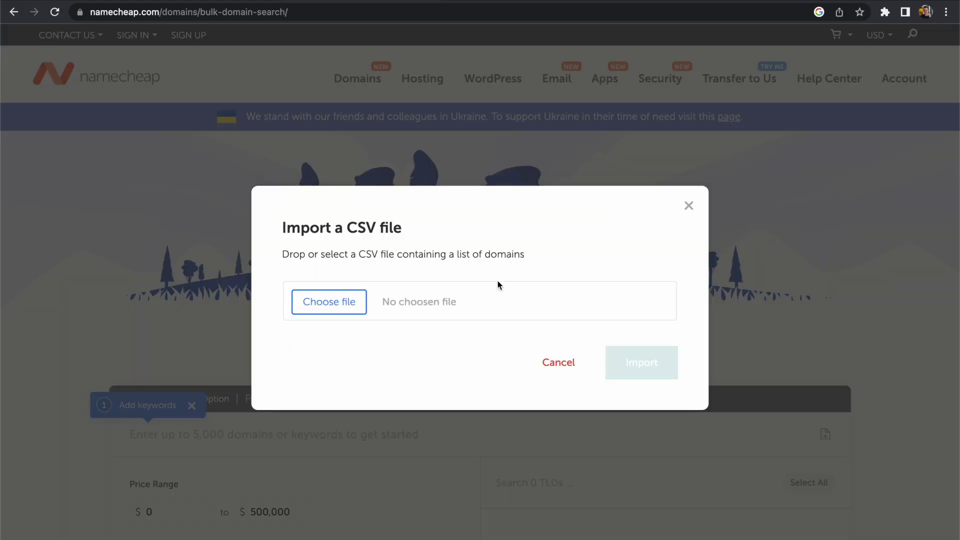
- Dismiss Namecheap's CSV import prompt and the add-keywords and choose-options tour tips
click(688, 207)
scroll(502, 332, down, 7)
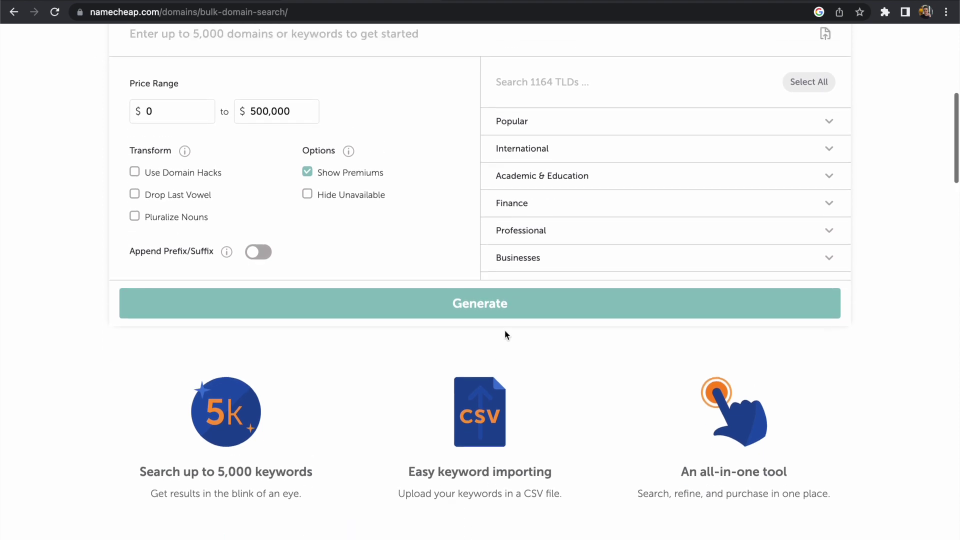
scroll(506, 334, up, 3)
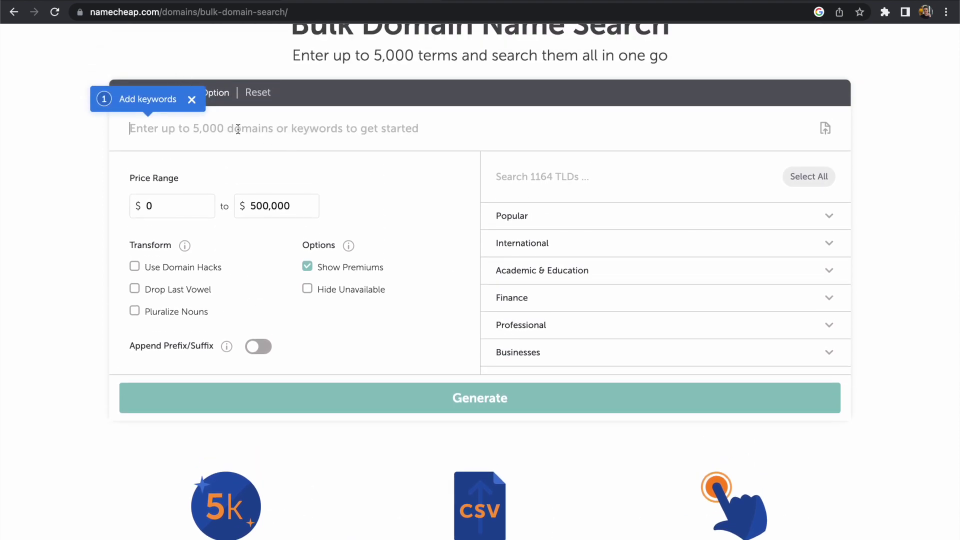
click(192, 99)
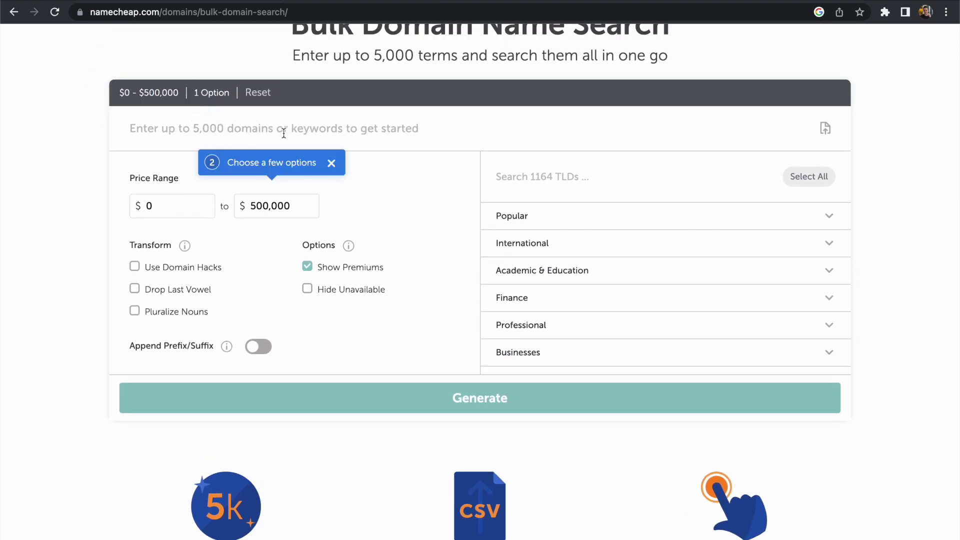
click(334, 162)
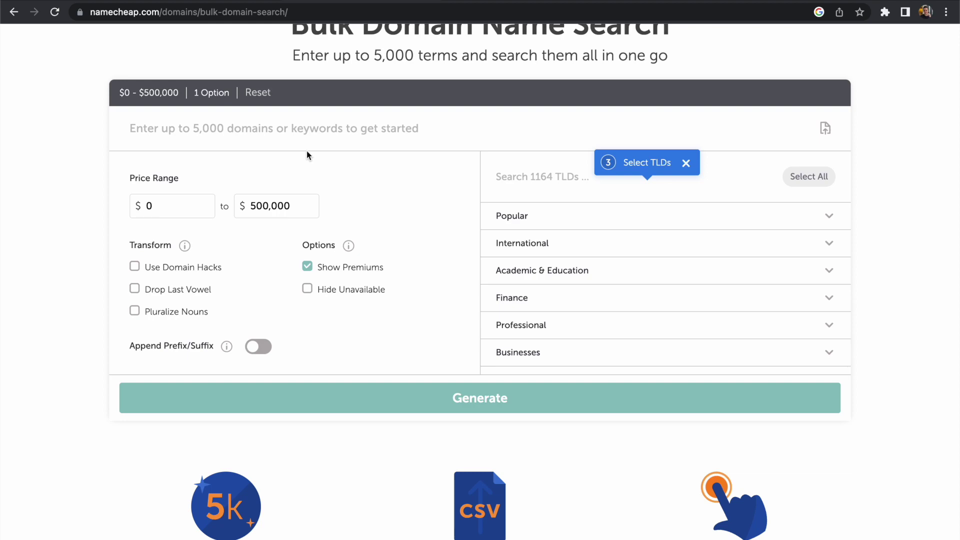
- Paste the 99 domain names into the bulk search box and generate availability results
click(291, 127)
key(super+v)
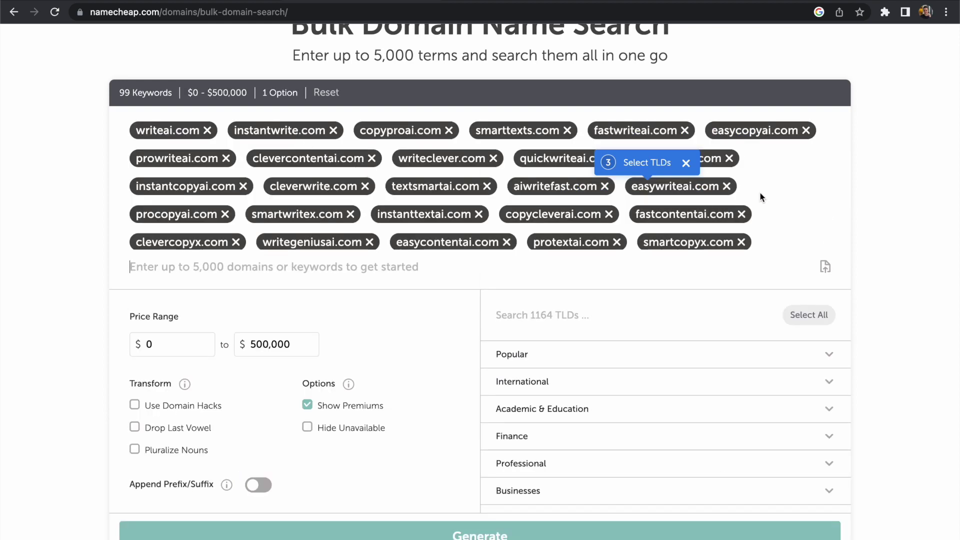
scroll(757, 204, up, 1)
scroll(899, 288, down, 3)
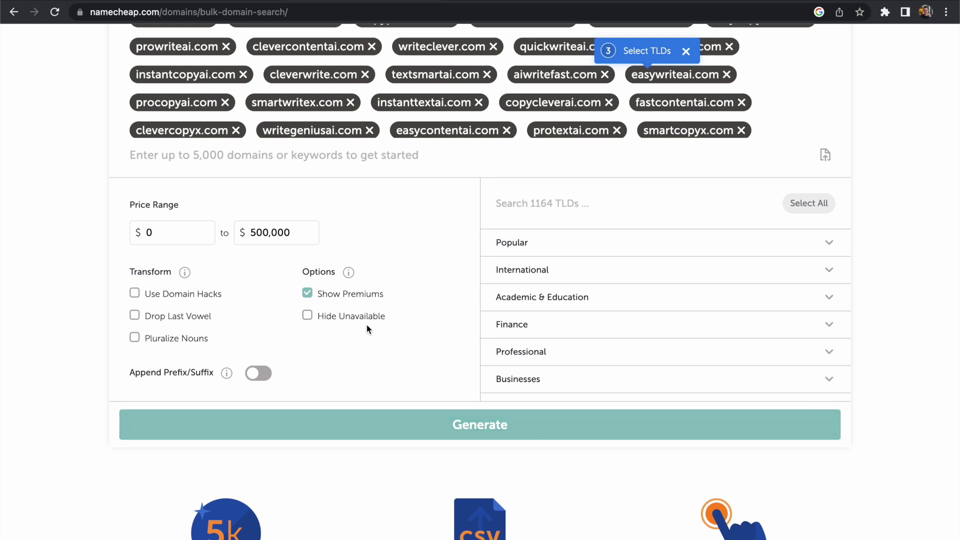
click(505, 424)
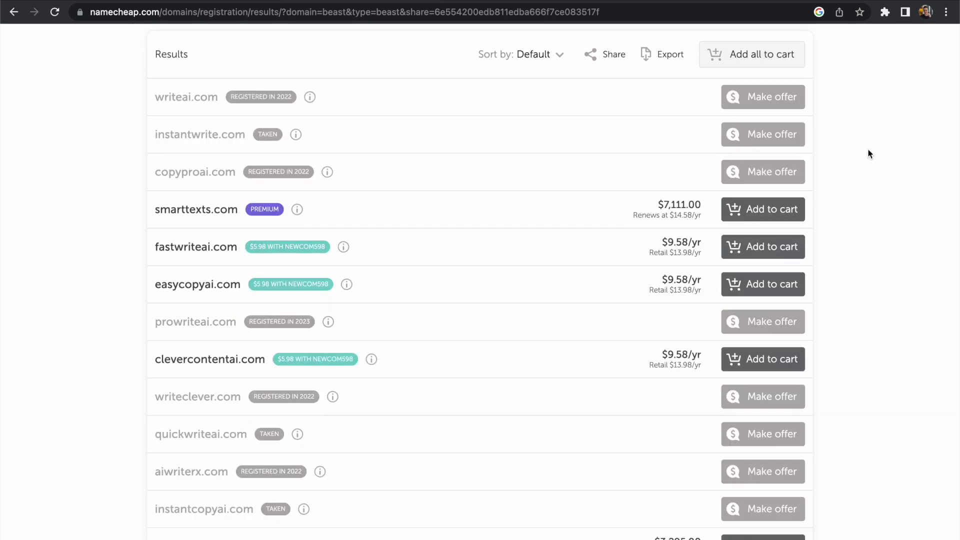
- Scroll through the Namecheap results to see which domains are taken and which are for sale
scroll(866, 151, down, 5)
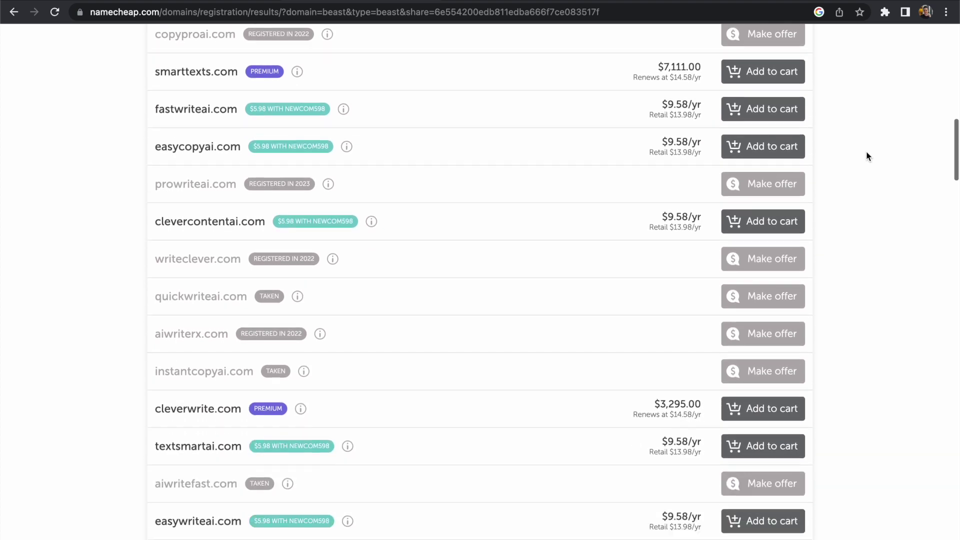
scroll(866, 161, down, 3)
mouse_move(270, 166)
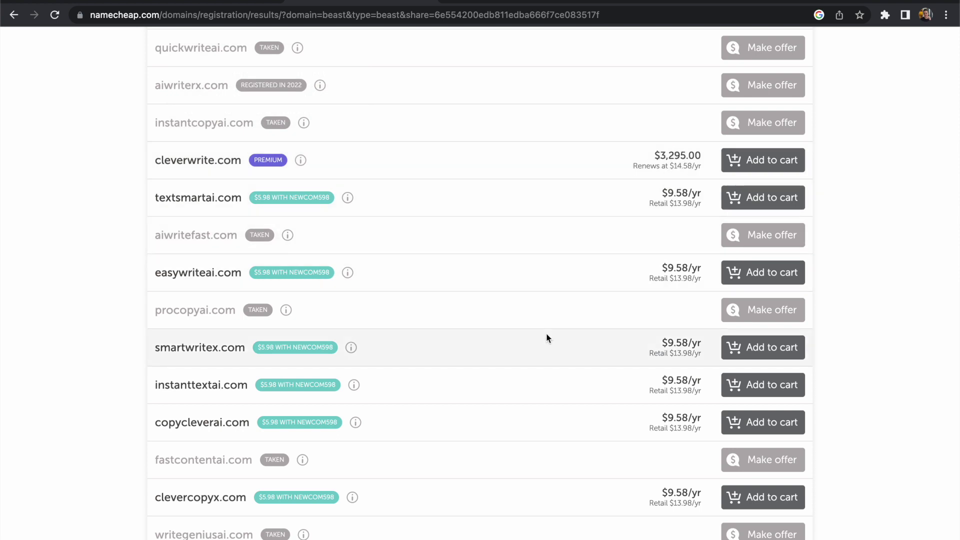
scroll(546, 338, down, 3)
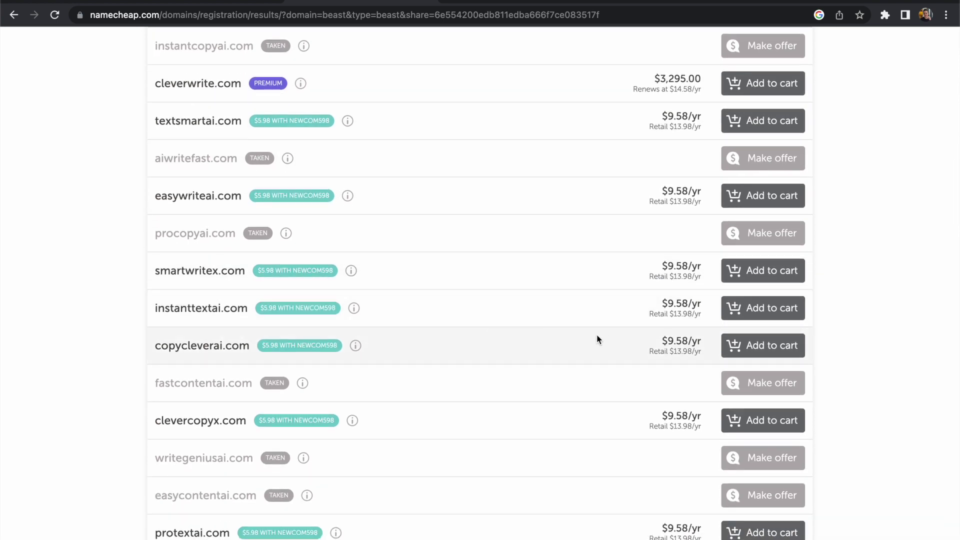
scroll(600, 334, down, 7)
scroll(418, 332, down, 3)
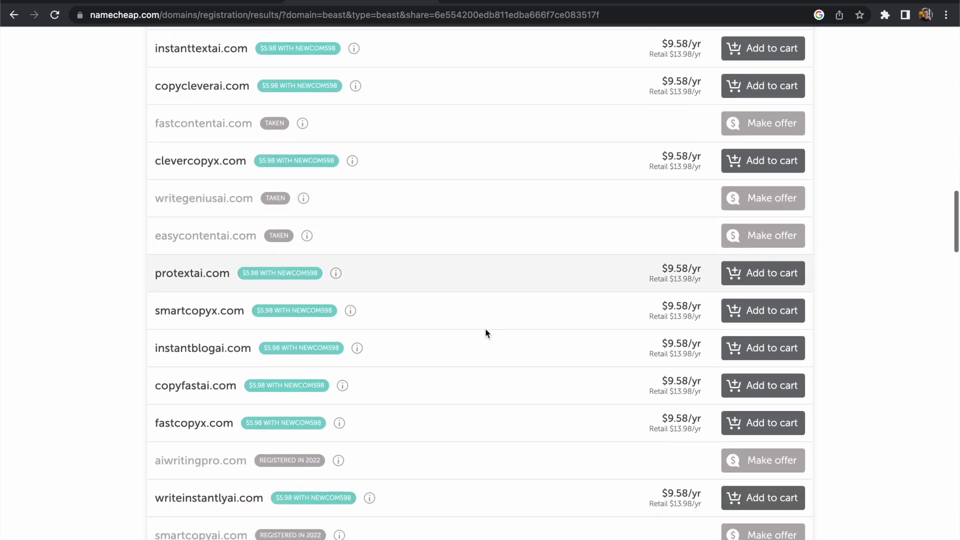
scroll(486, 333, down, 20)
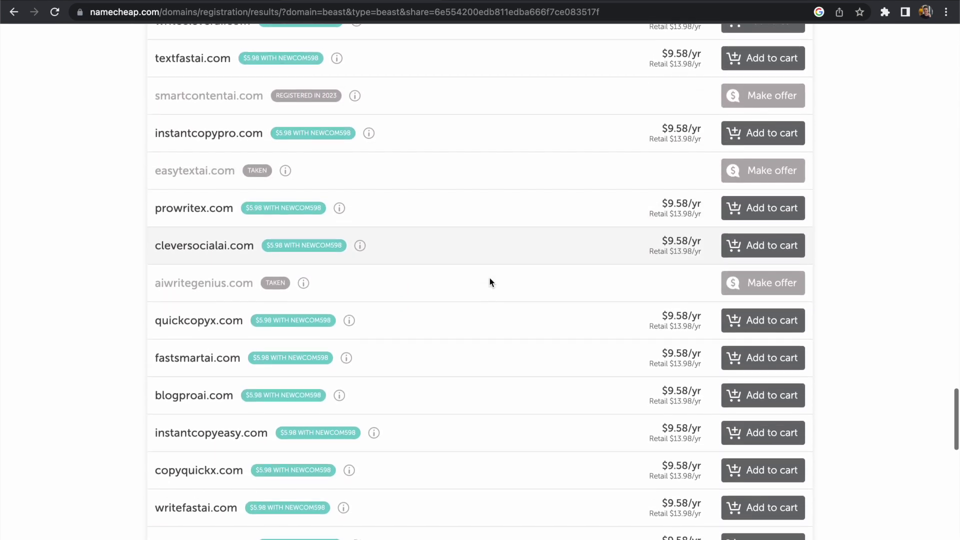
scroll(489, 280, down, 7)
scroll(489, 281, down, 2)
scroll(480, 320, up, 20)
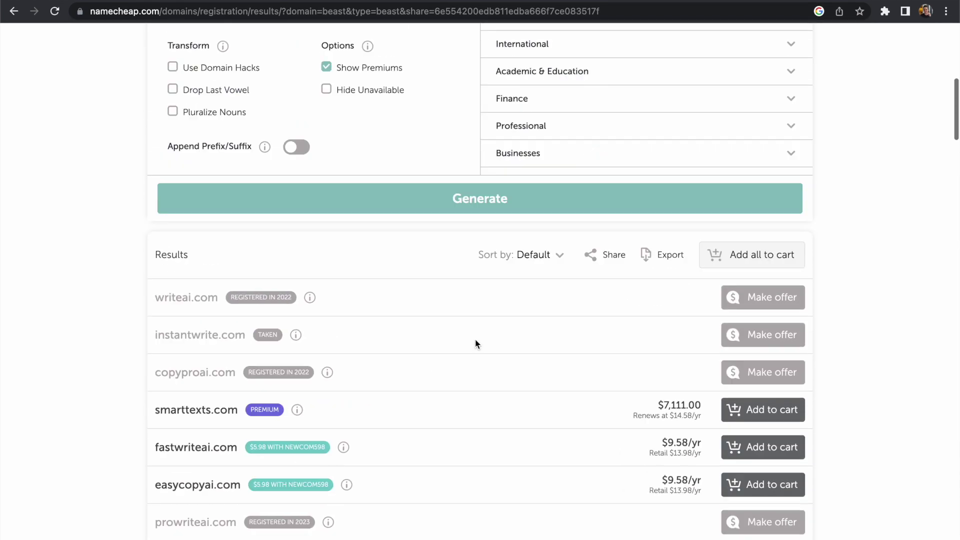
scroll(475, 340, down, 20)
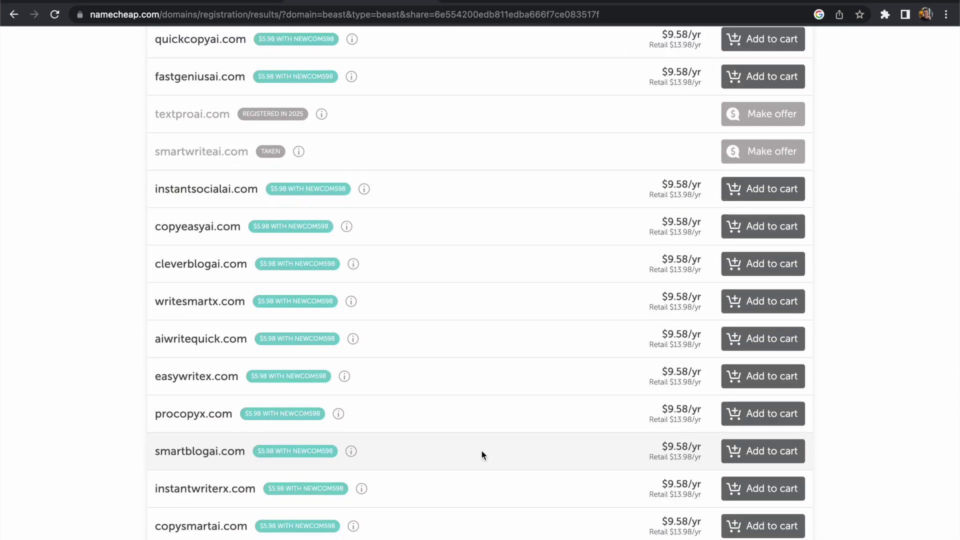
scroll(529, 322, down, 10)
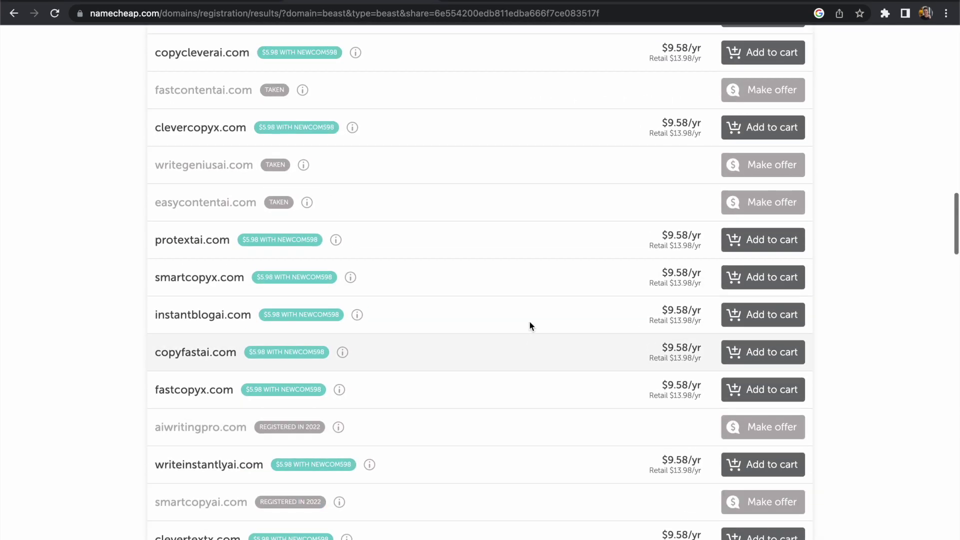
scroll(529, 322, up, 4)
scroll(529, 322, up, 4)
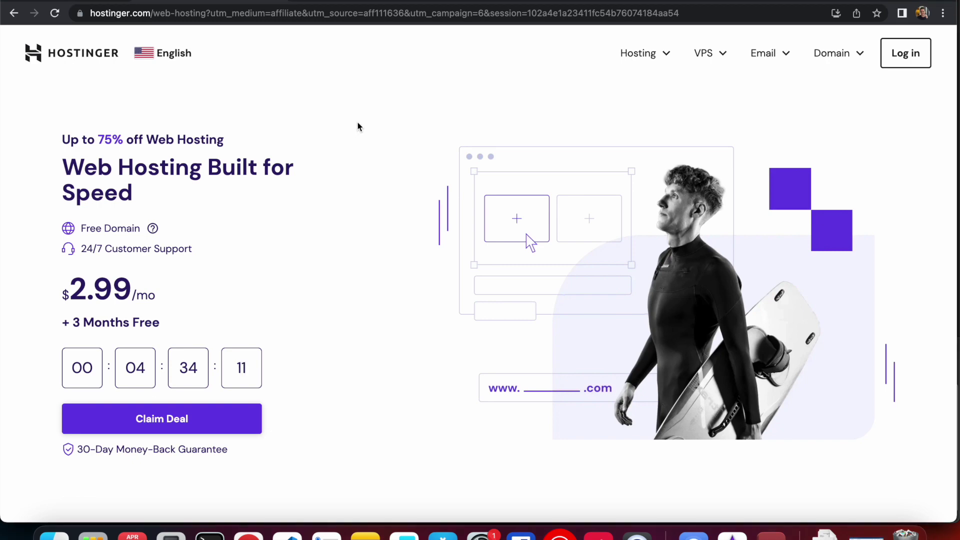
- Add Hostinger's Premium Web Hosting plan to the cart
click(141, 418)
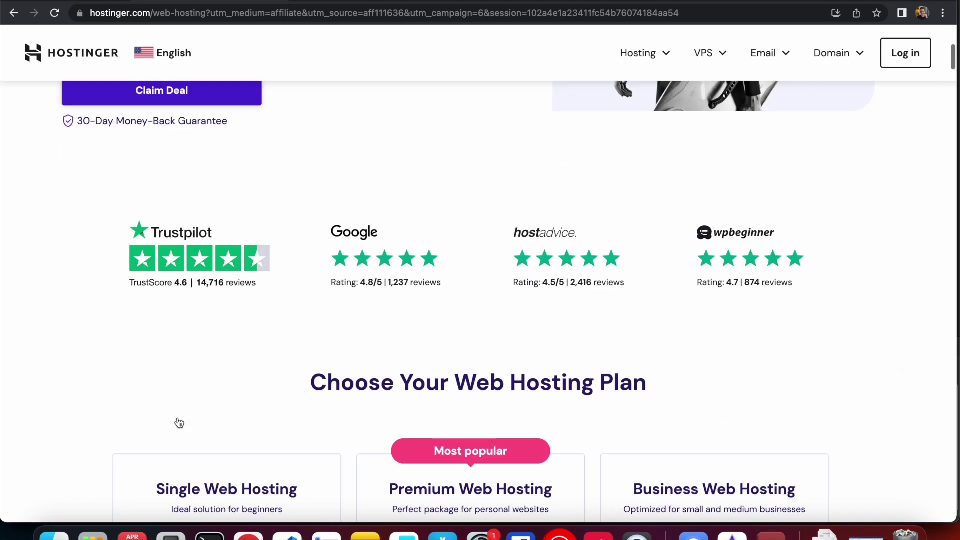
scroll(470, 345, down, 1)
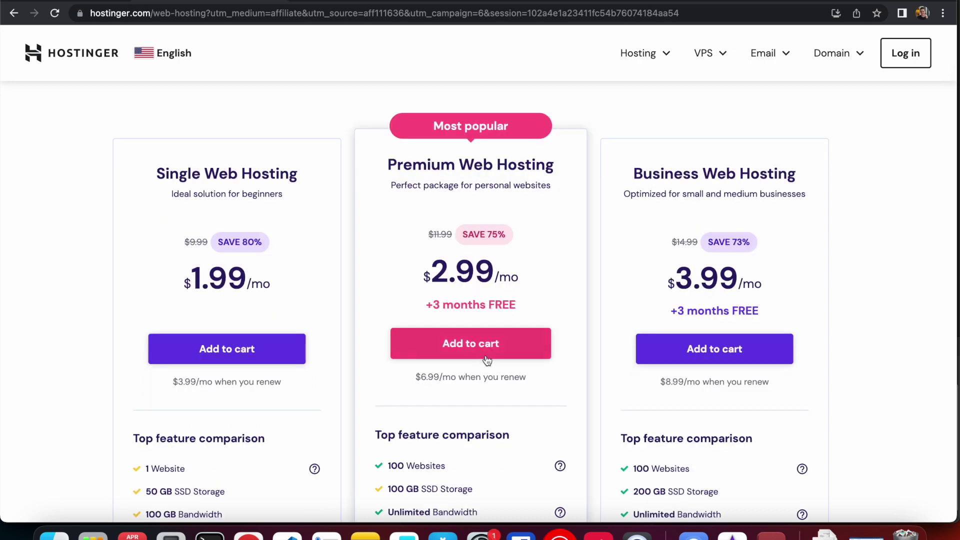
click(484, 352)
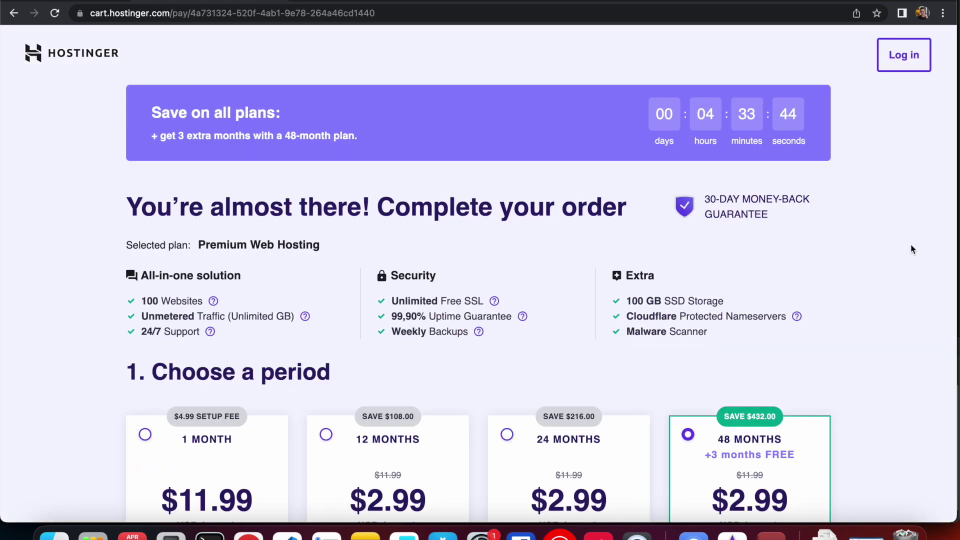
- Apply the discount coupon code, bringing the 48-month Premium total to $139.50
scroll(859, 250, down, 3)
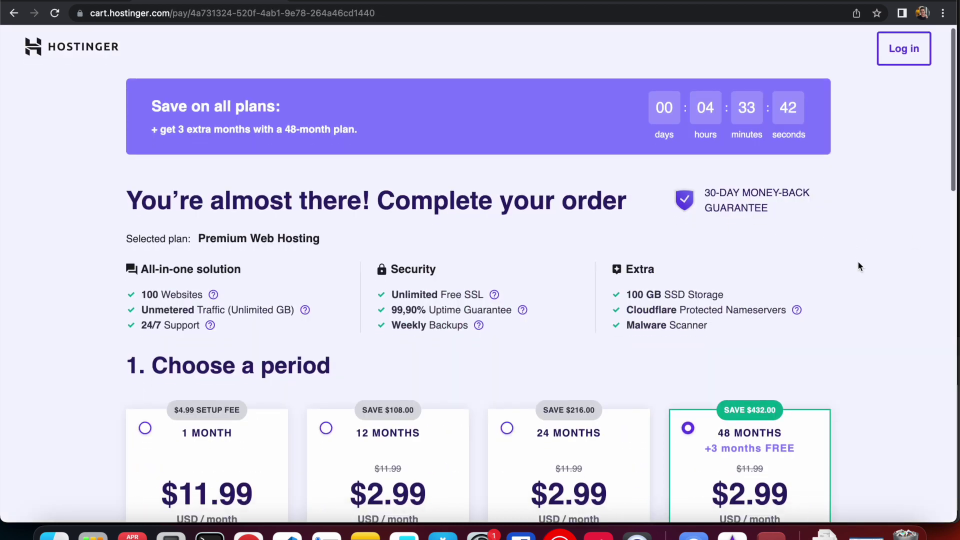
scroll(858, 266, down, 1)
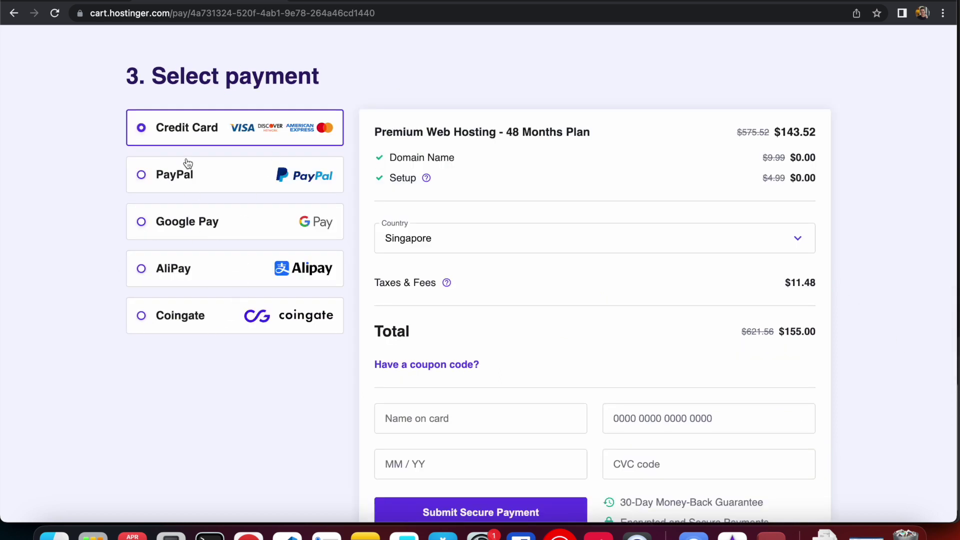
scroll(892, 266, down, 2)
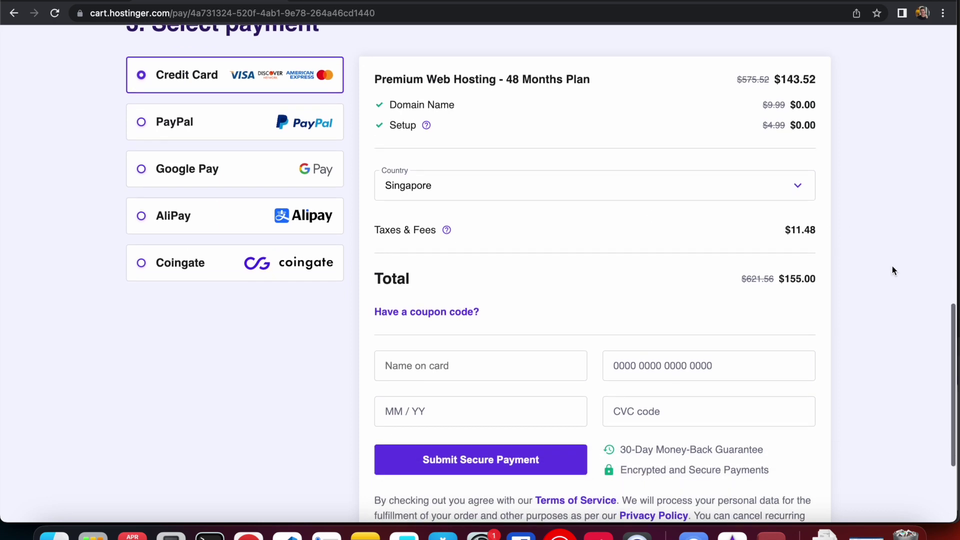
click(444, 313)
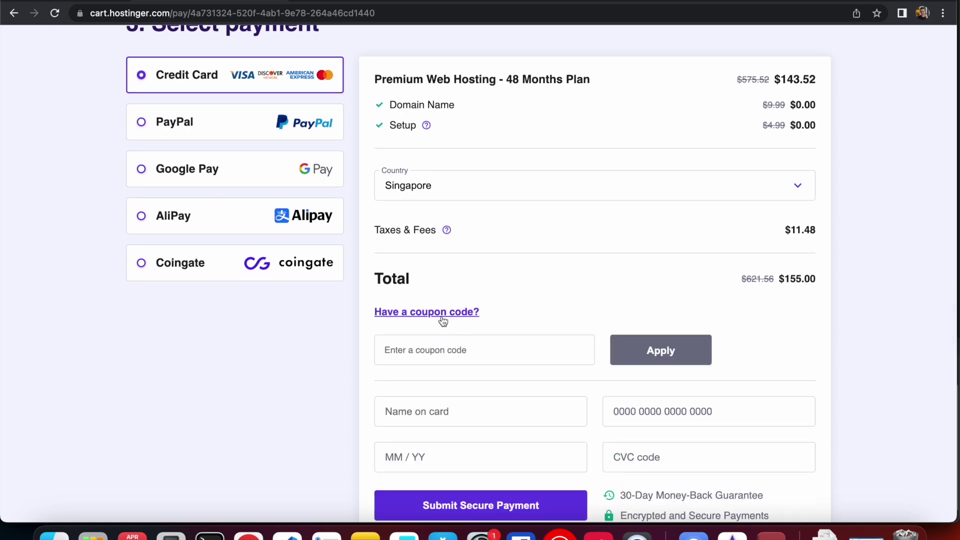
click(442, 351)
text(DAVIDB)
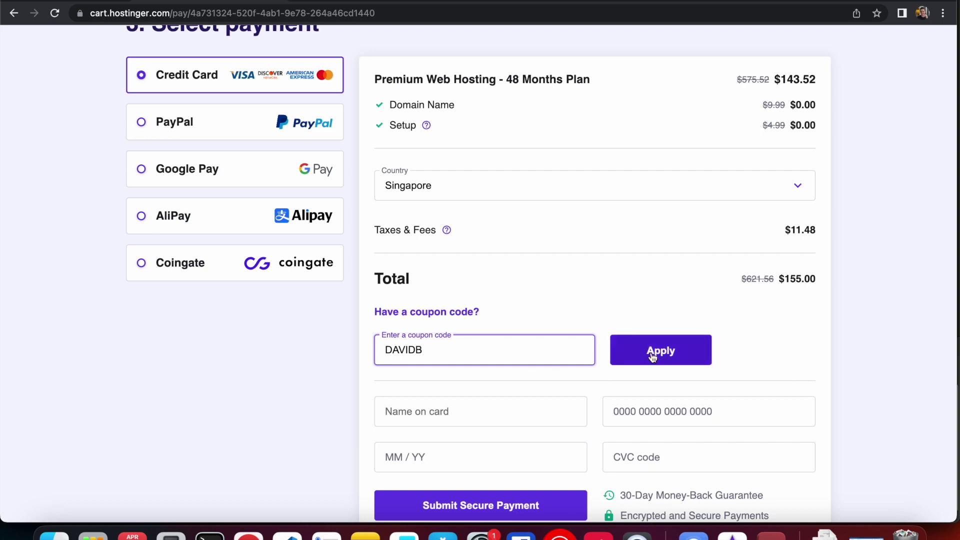
click(660, 350)
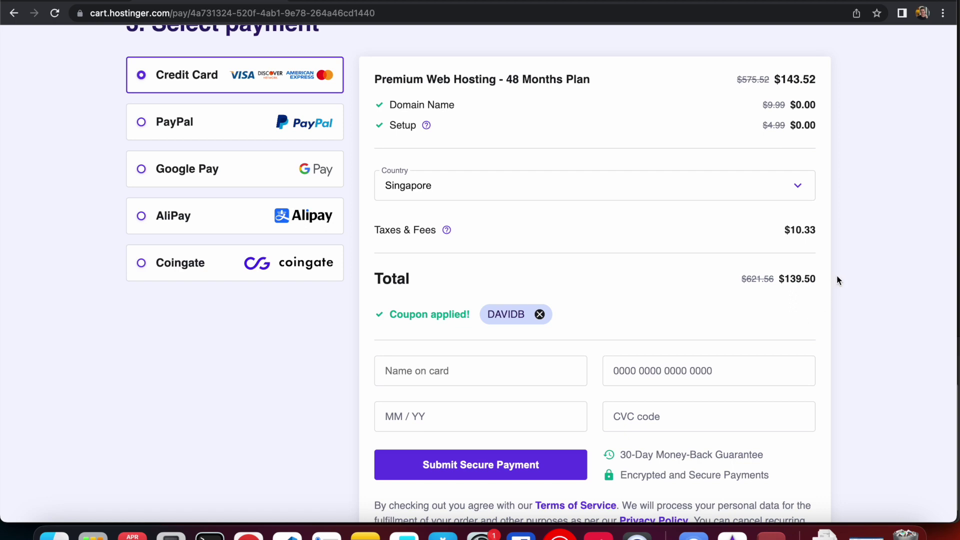
scroll(839, 278, up, 1)
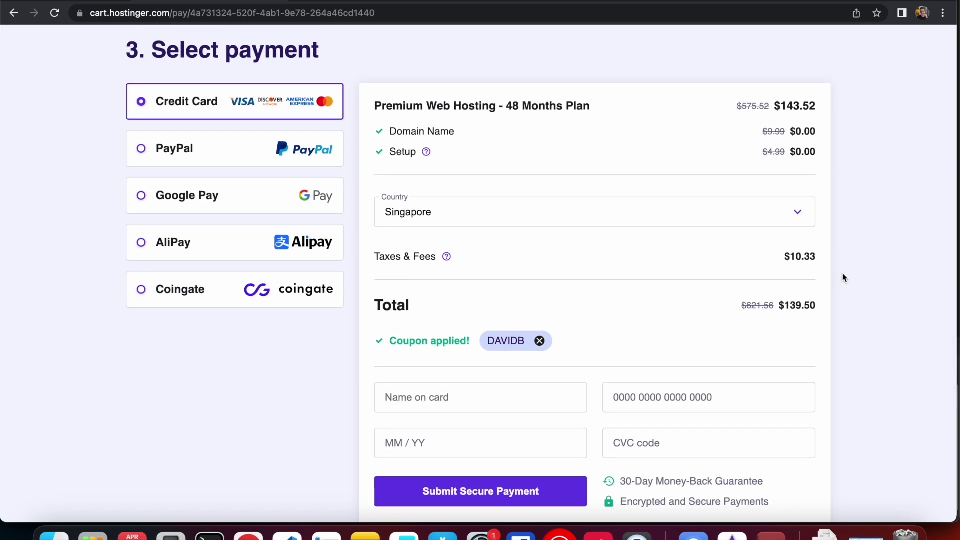
scroll(842, 273, down, 4)
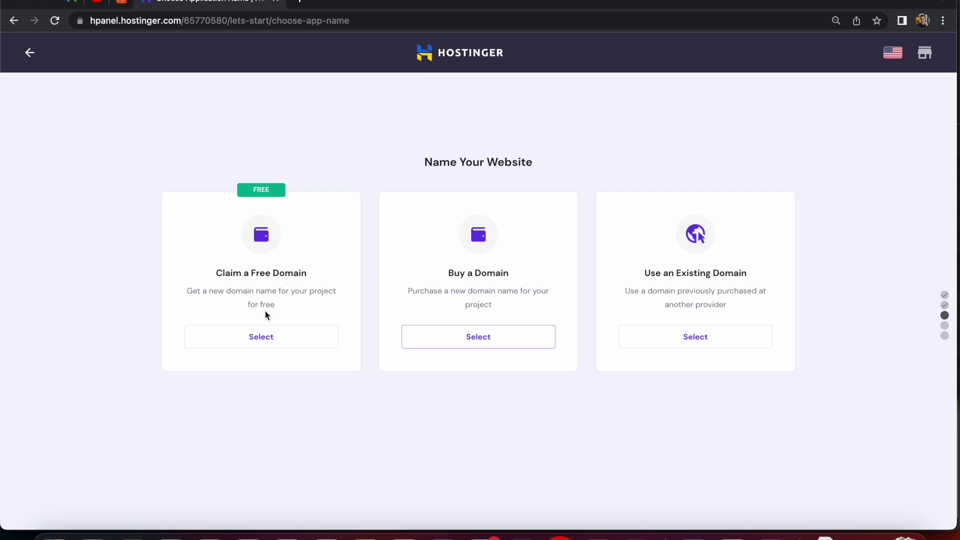
- Claim the free domain with the .net extension and search techproductreview.net, which is available
click(253, 337)
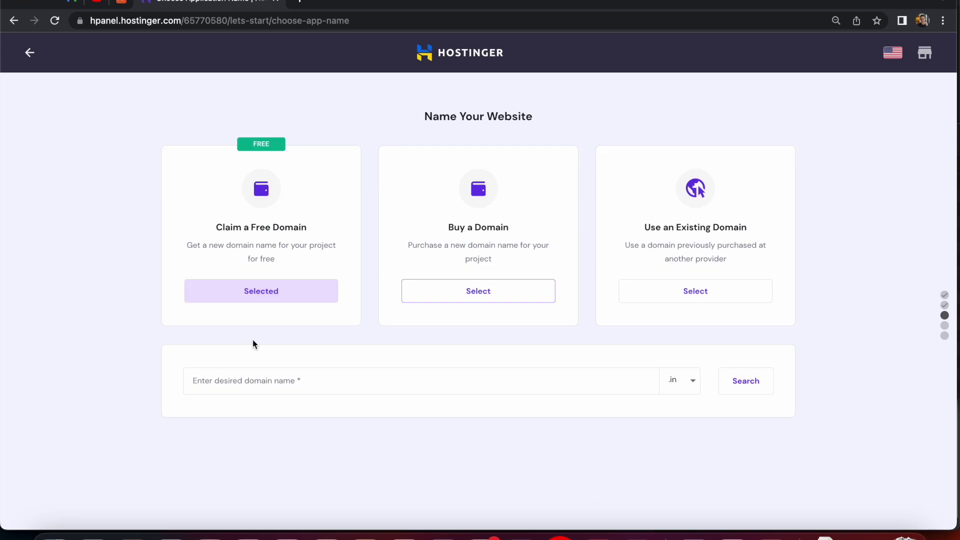
click(285, 383)
click(677, 383)
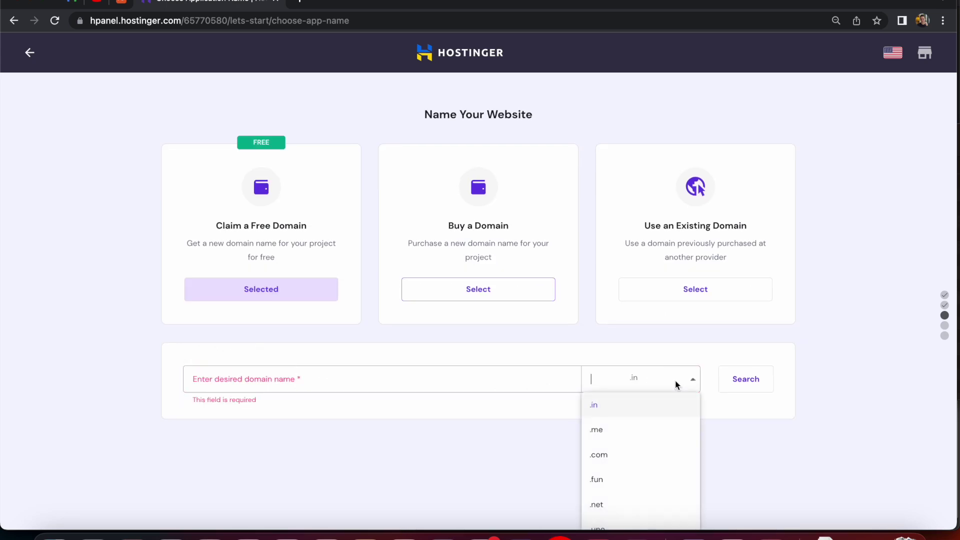
scroll(645, 430, down, 4)
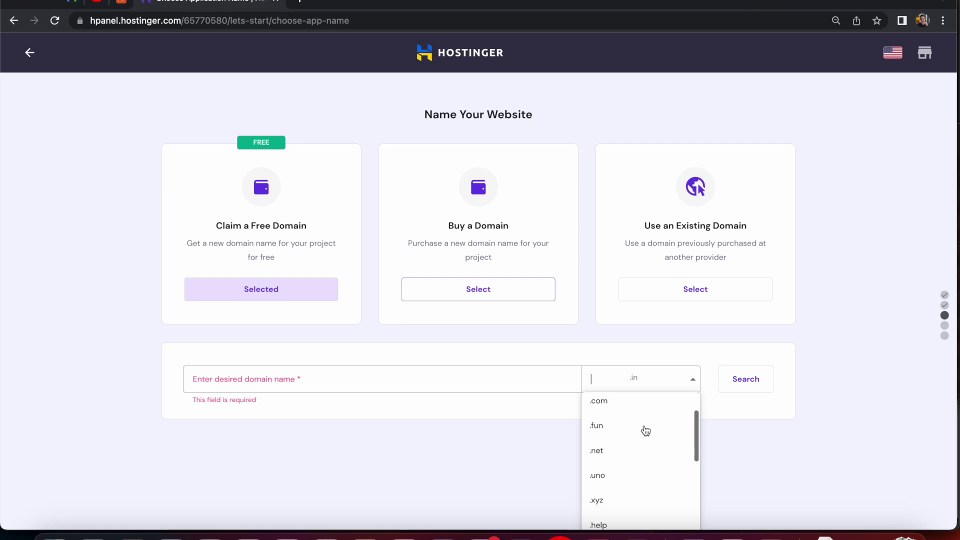
scroll(645, 430, up, 1)
click(613, 426)
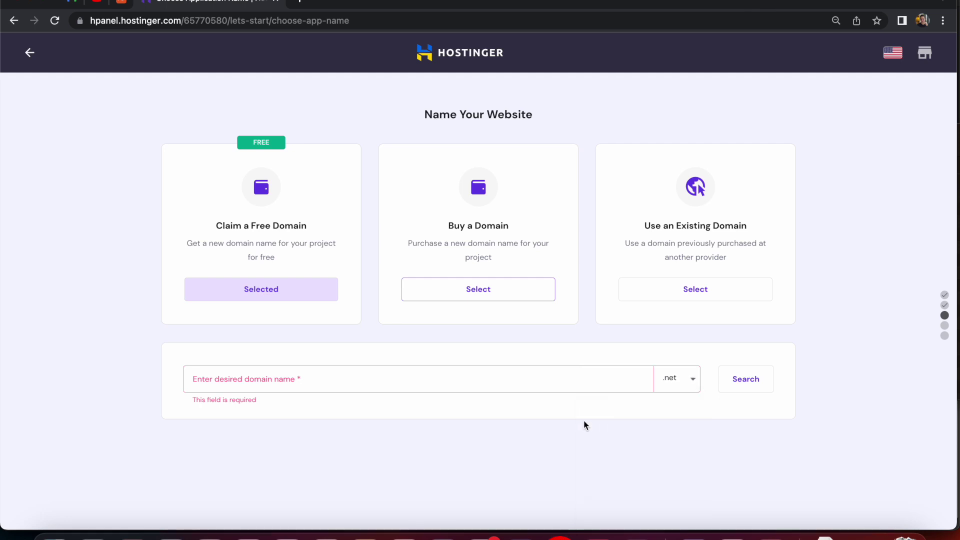
click(334, 371)
text(techproductreview)
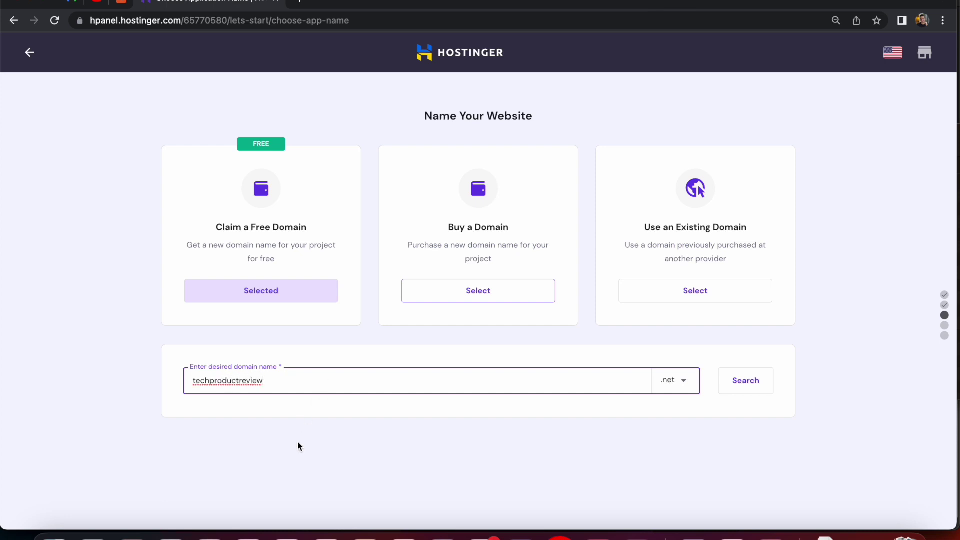
click(744, 386)
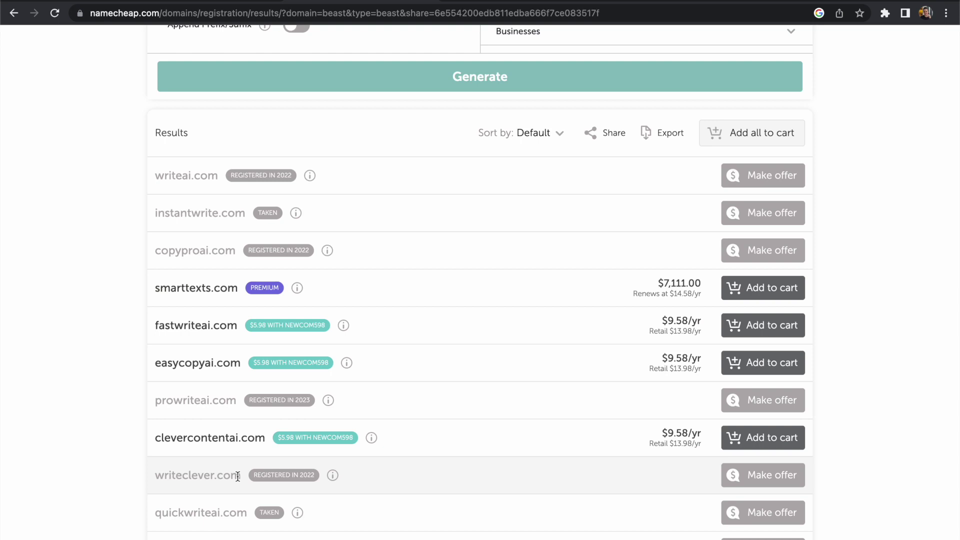
- Write a prompt asking for 20 ideas similar to unavailable domains, pasting in writeclever.com
drag(241, 476, 159, 476)
key(super+c)
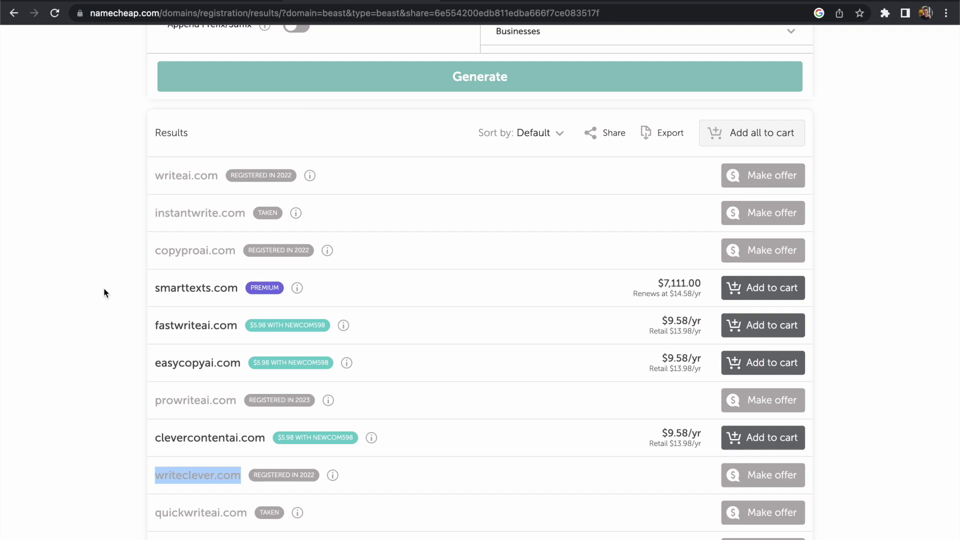
key(ctrl+Tab)
text(ing )
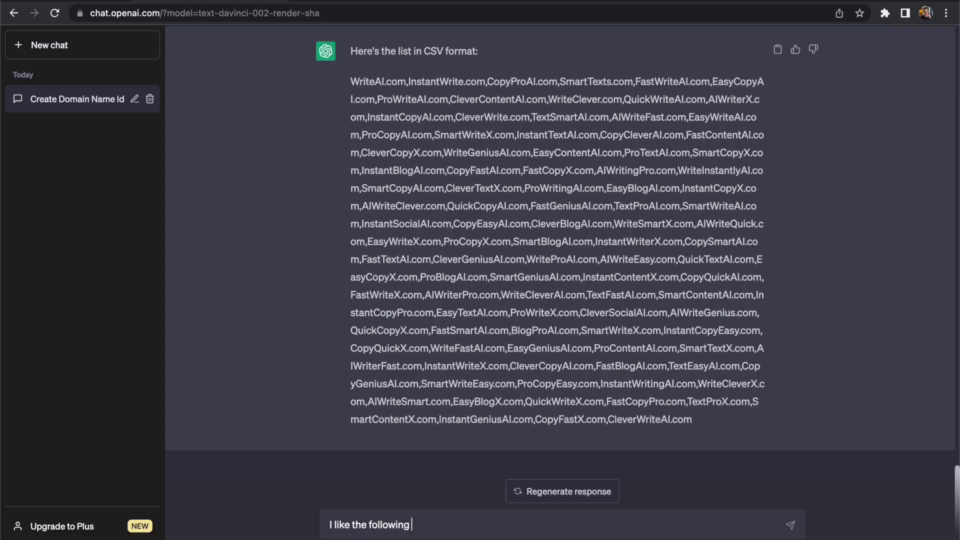
text(domains, but they are u)
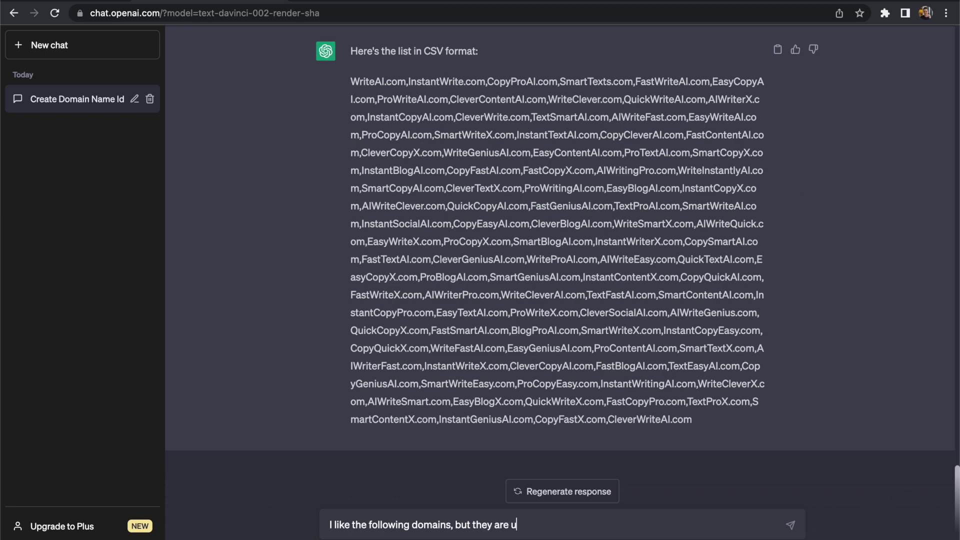
text(navailable:)
key(shift+Return)
key(shift+Return)
text(Can you suggest 20 other ideas that are simi)
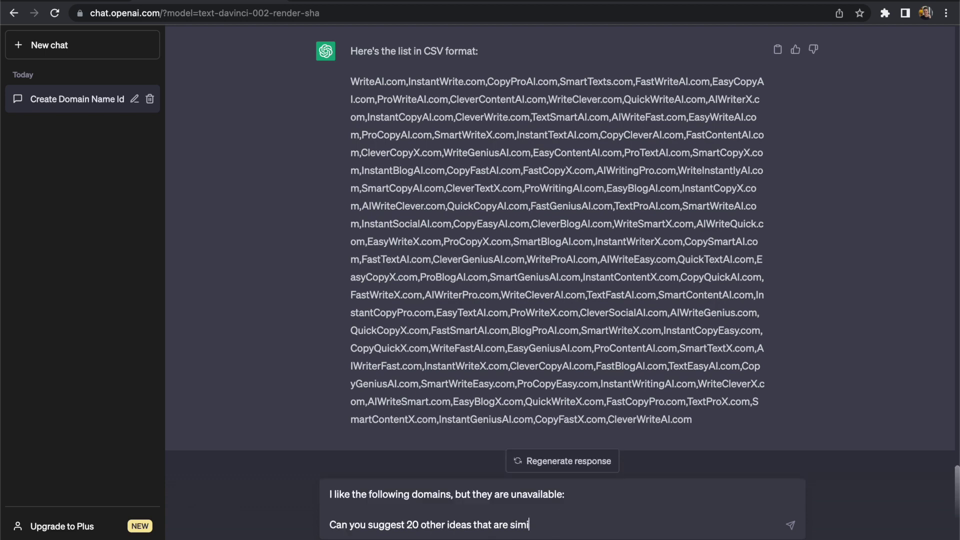
text(lar to this?)
click(329, 509)
key(super+v)
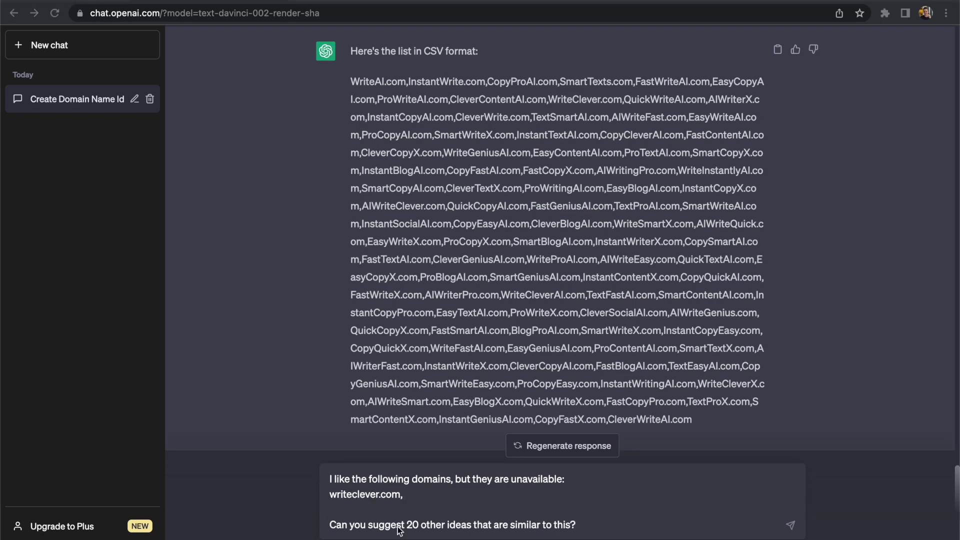
- Add instantwrite.com and fastcontentai.com to the prompt and send the request
key(ctrl+Tab)
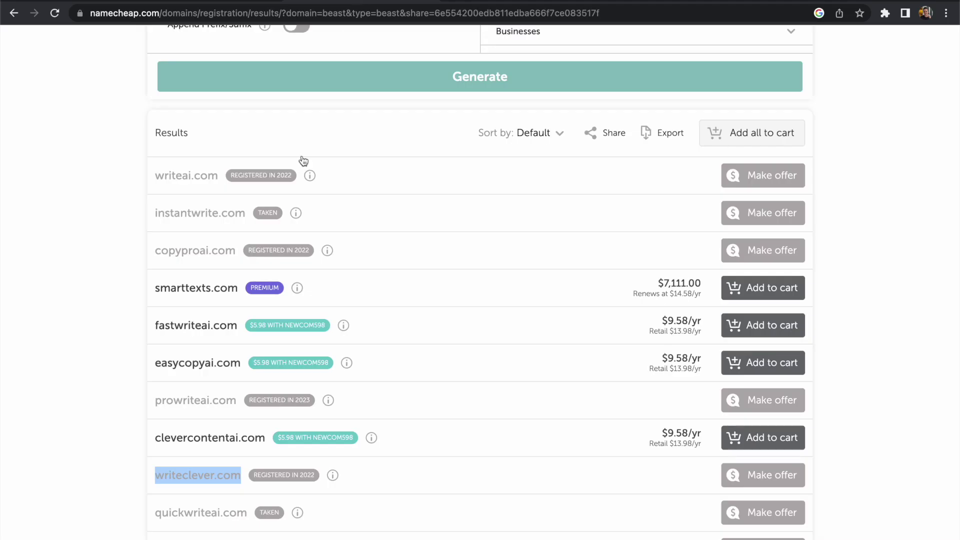
click(236, 219)
drag(237, 220, 157, 215)
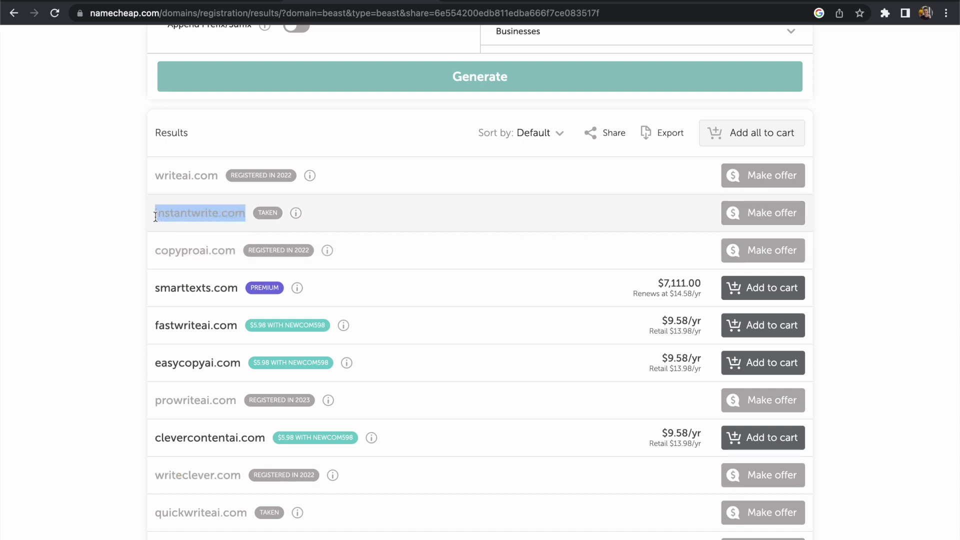
drag(156, 217, 155, 216)
key(ctrl+c)
click(237, 2)
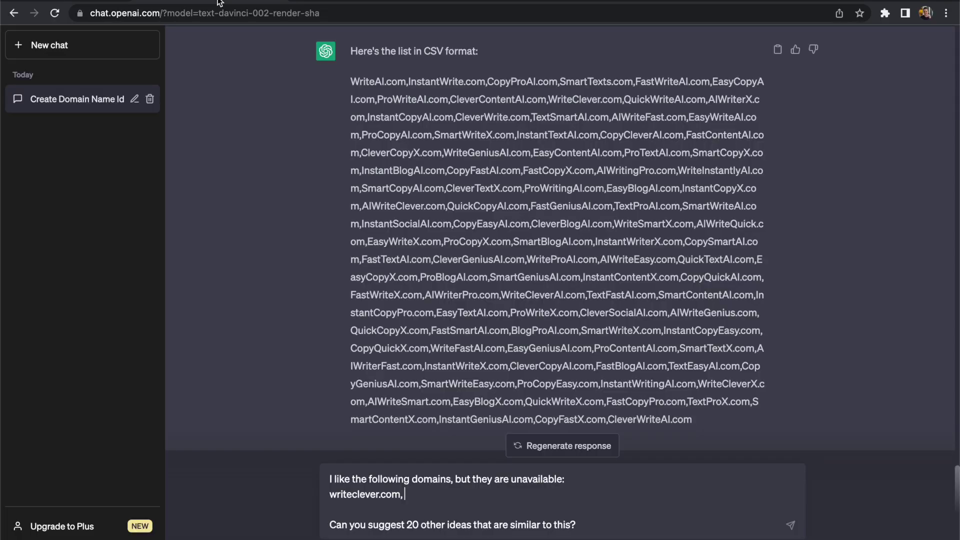
key(ctrl+v)
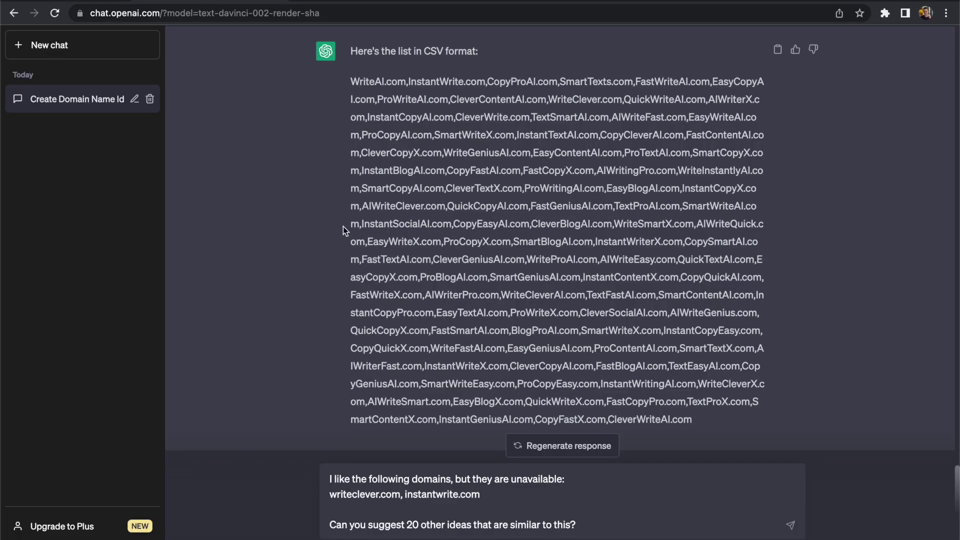
text(fastcontentai.com)
click(480, 495)
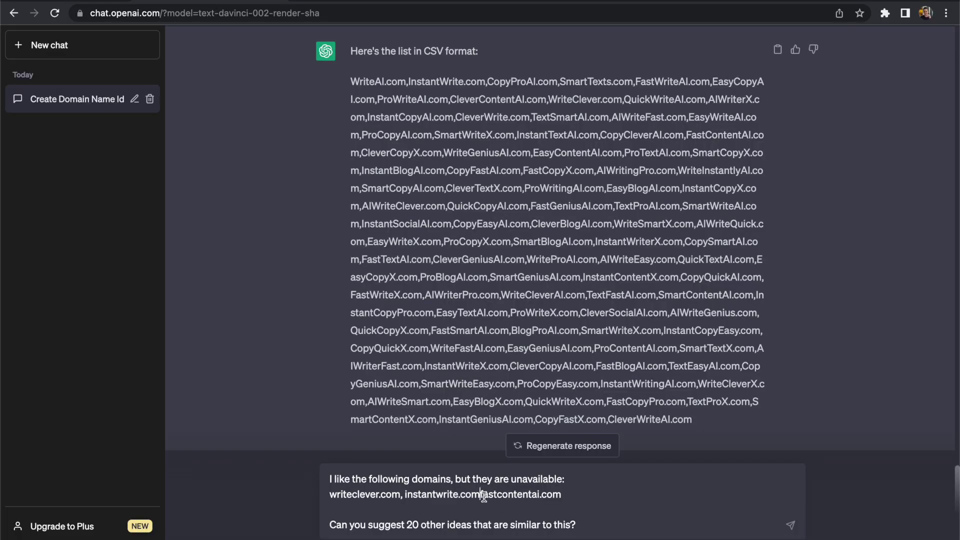
click(790, 526)
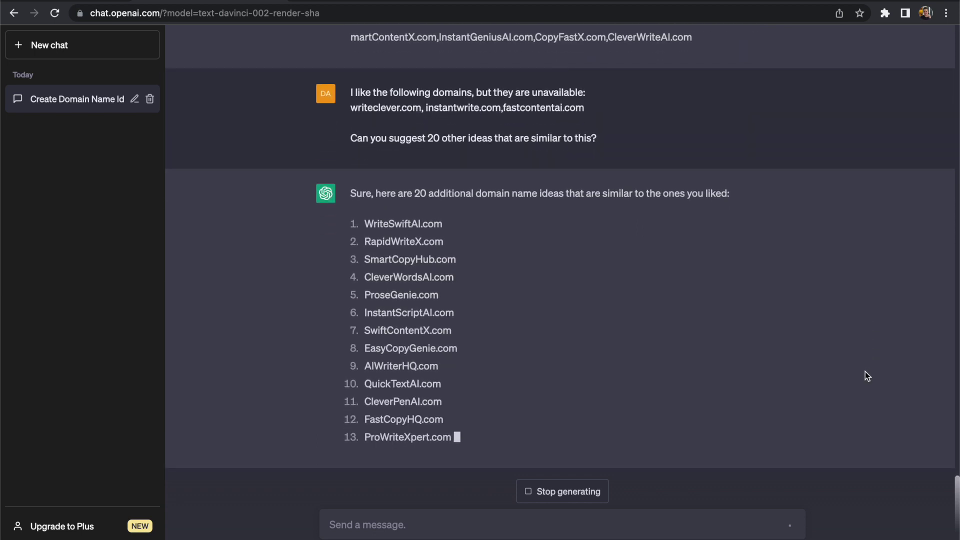
- Ask for the 20 ideas in CSV format and select the resulting comma-separated line
text(Please write in comma)
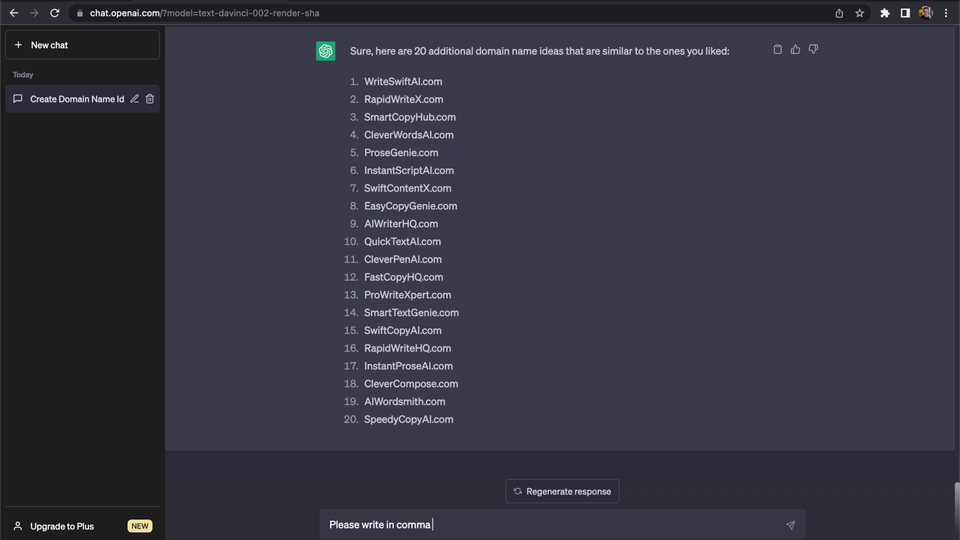
key(alt+shift+Left)
text(csv format)
key(Return)
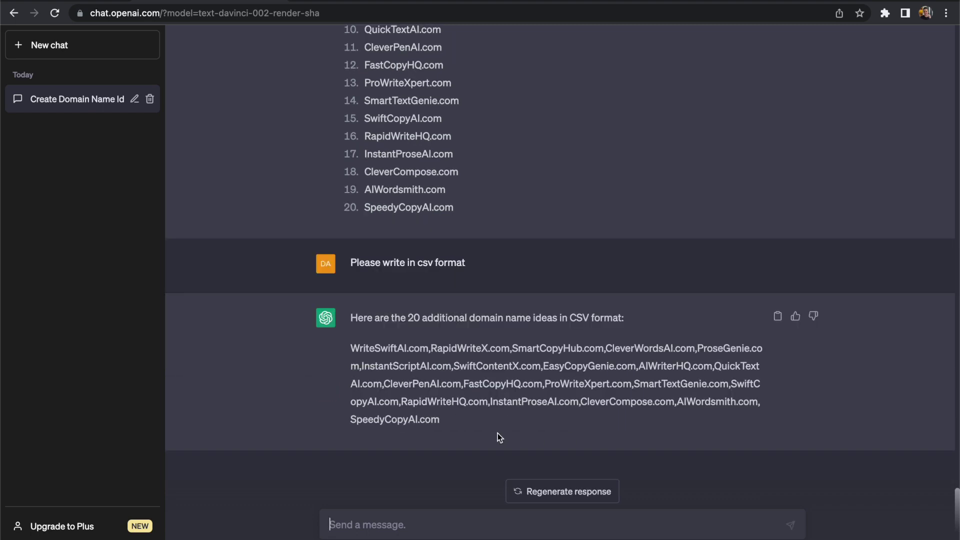
drag(451, 419, 355, 348)
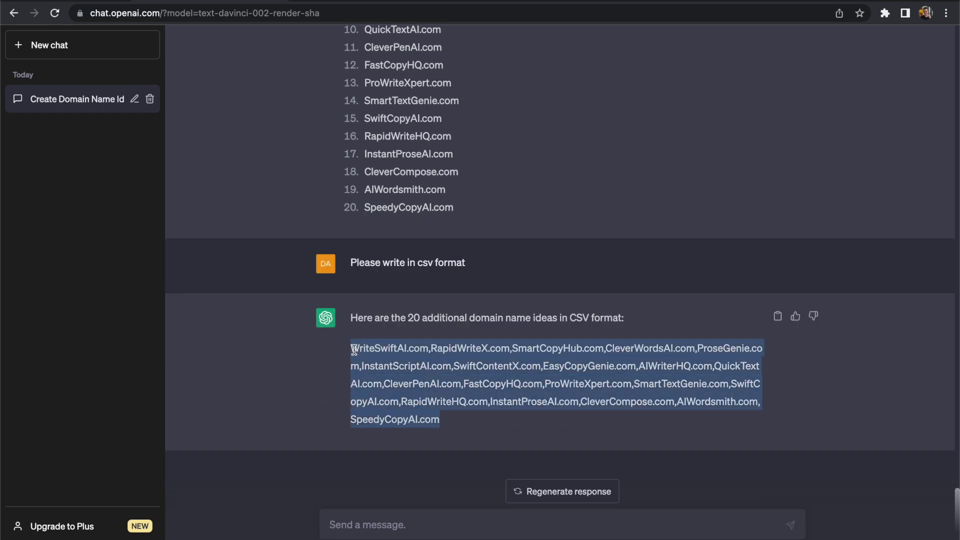
- Swap the 99 old Beast Mode keywords for the 20 pasted domain ideas and generate results
click(367, 2)
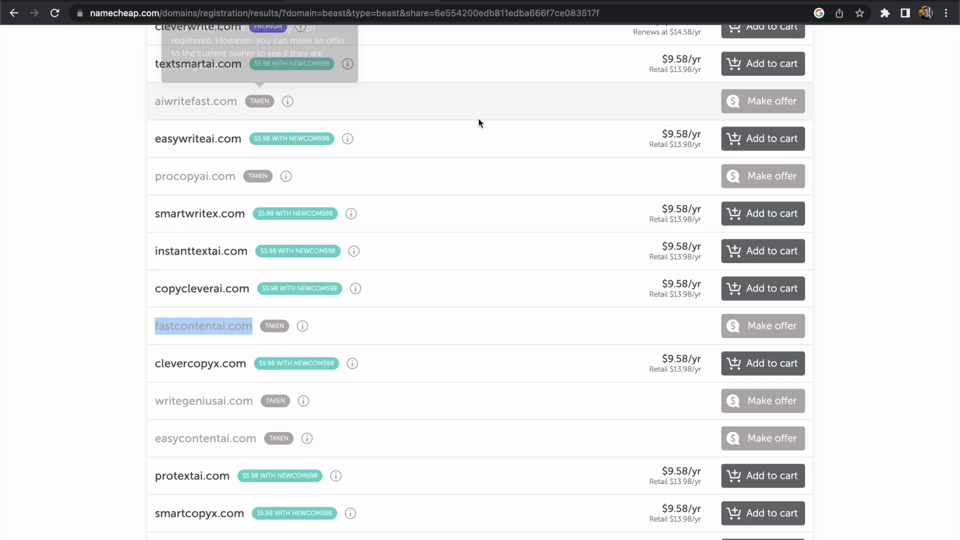
scroll(478, 122, up, 15)
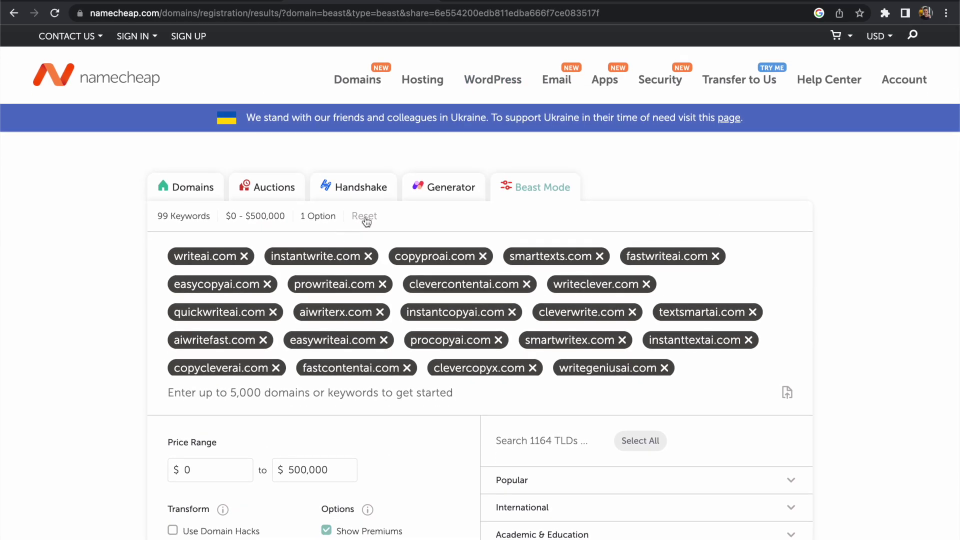
click(361, 216)
click(325, 251)
text(writeswiftai.com, rapidwritex.com, smartcopyhub.com, cleverwordsai.com, prosegenie.com, instantscriptai.com, swiftcontentx.com, easycopygenie.com, aiwriterhq.com, quicktextai.com, cleverpenai.com, fastcopyhq.com, prowritexpert.com, smarttextgenie.com, swiftcopyai.com, rapidwritehq.com, instantproseai.com, clevercompose.com, aiwordsmith.com, speedycopyai.com)
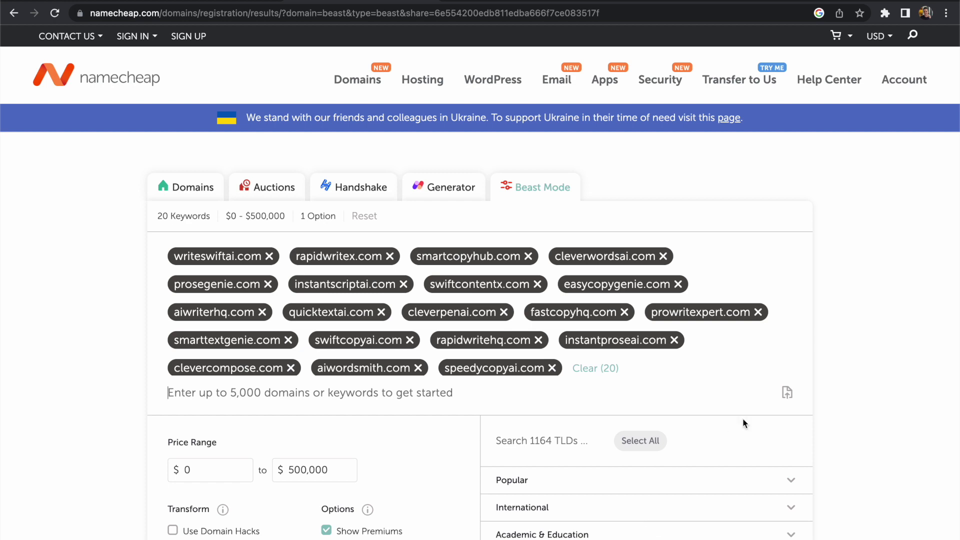
scroll(745, 418, down, 5)
click(647, 433)
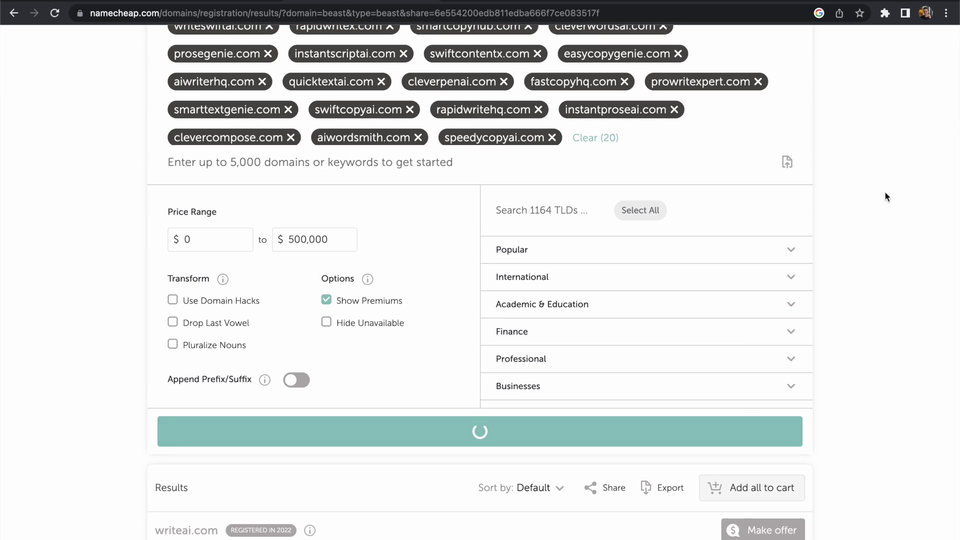
- Review the results: most names are available at $9.58/yr; prosegenie.com, aiwriterhq.com and aiwordsmith.com are taken
scroll(884, 196, down, 8)
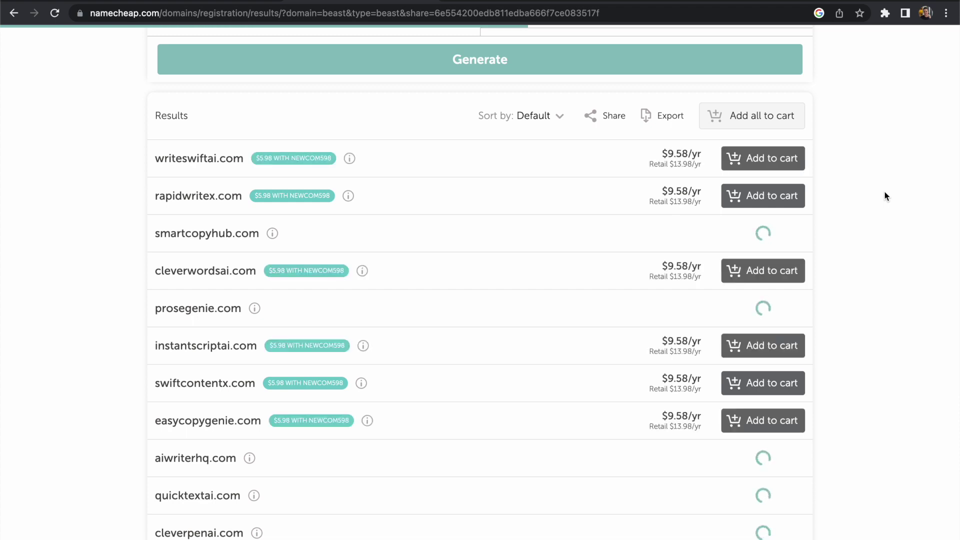
scroll(884, 205, down, 1)
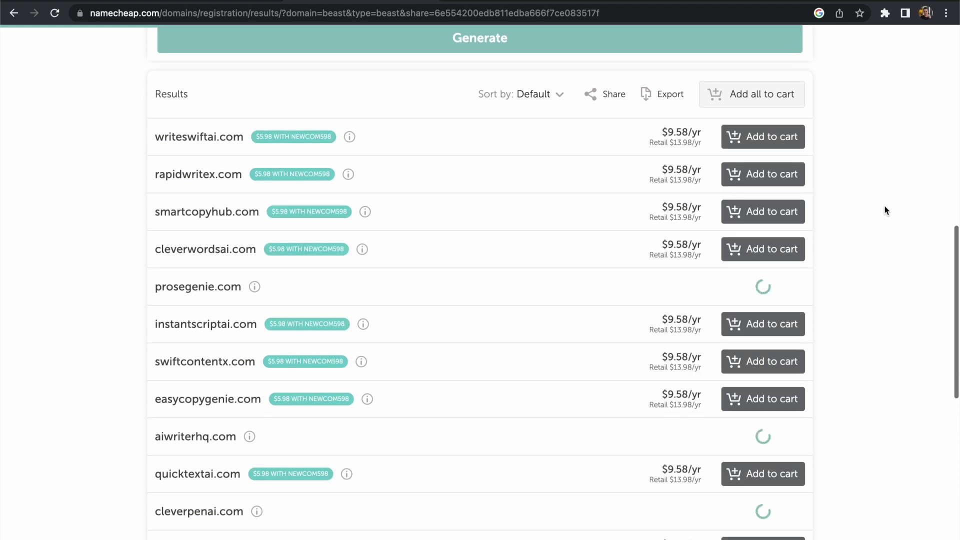
scroll(885, 209, up, 1)
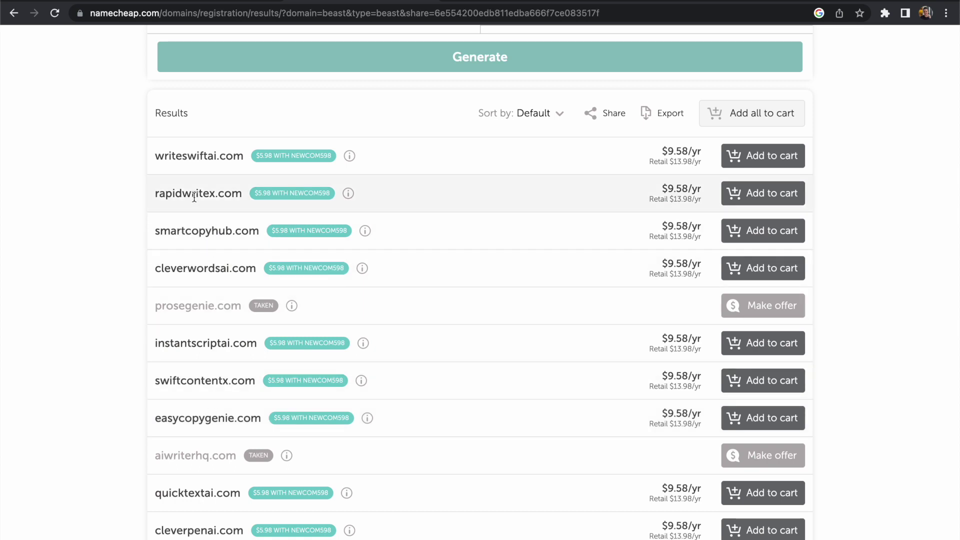
scroll(232, 210, down, 3)
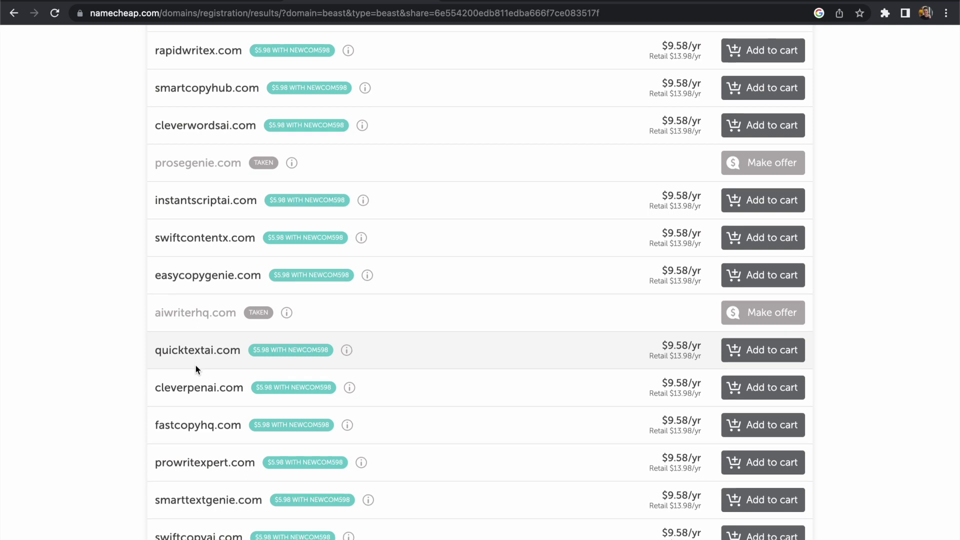
scroll(196, 368, down, 2)
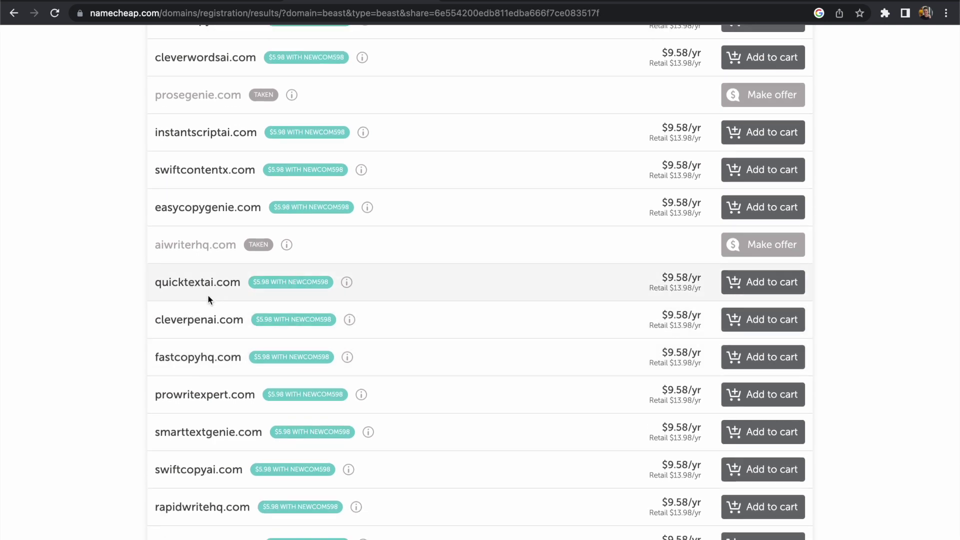
scroll(223, 445, down, 2)
scroll(223, 444, down, 3)
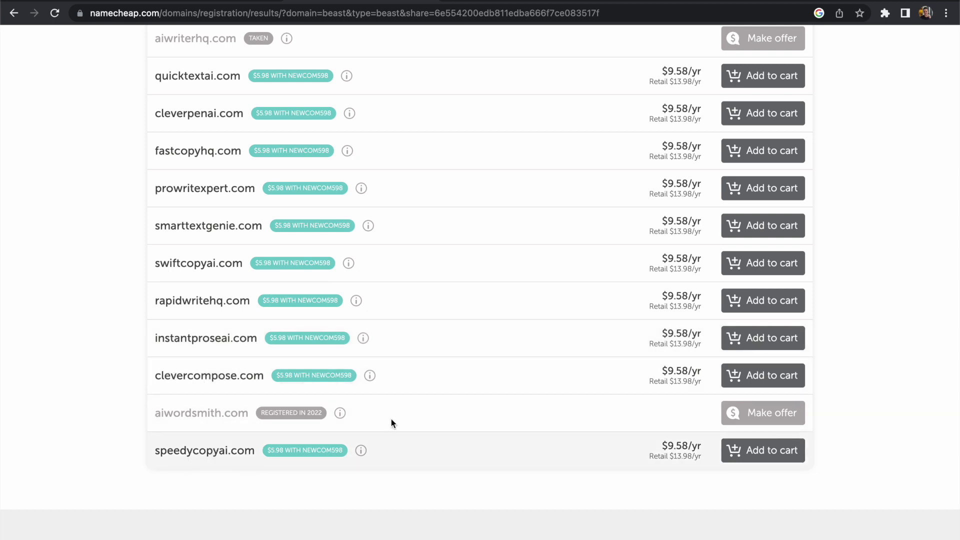
scroll(524, 323, up, 5)
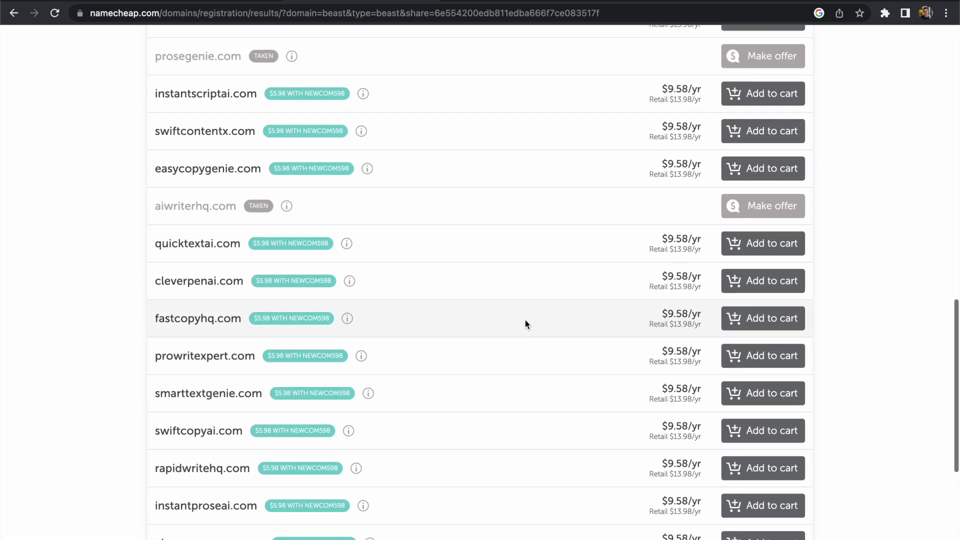
scroll(525, 319, up, 1)
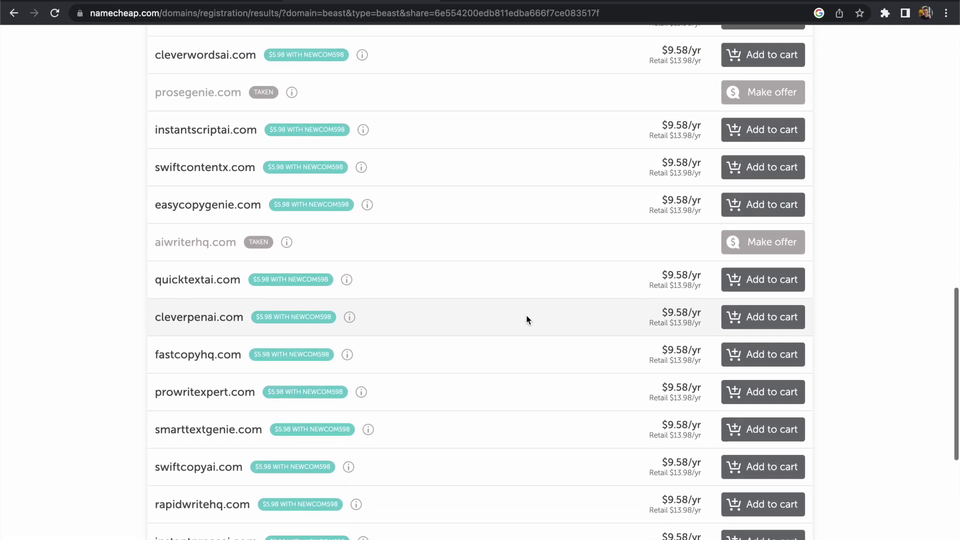
scroll(526, 320, up, 3)
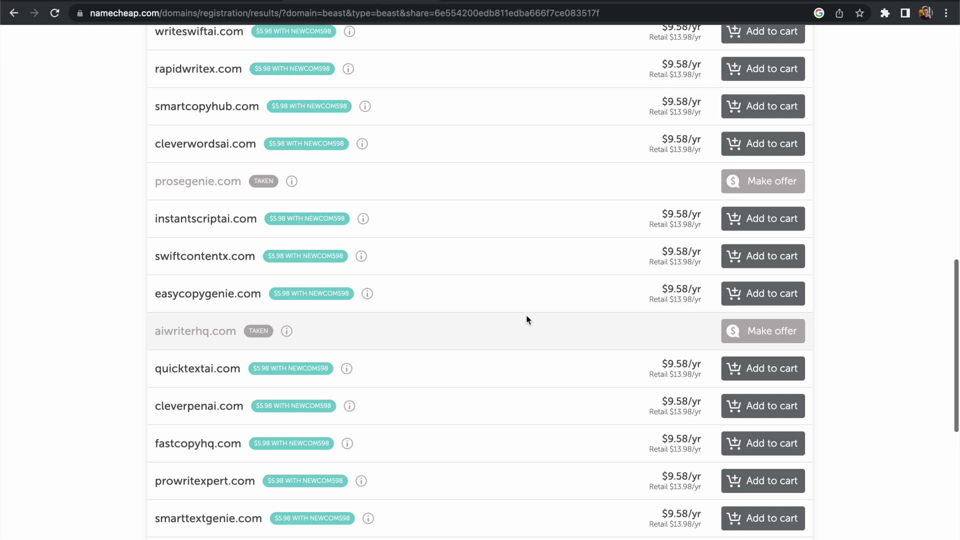
scroll(526, 320, up, 8)
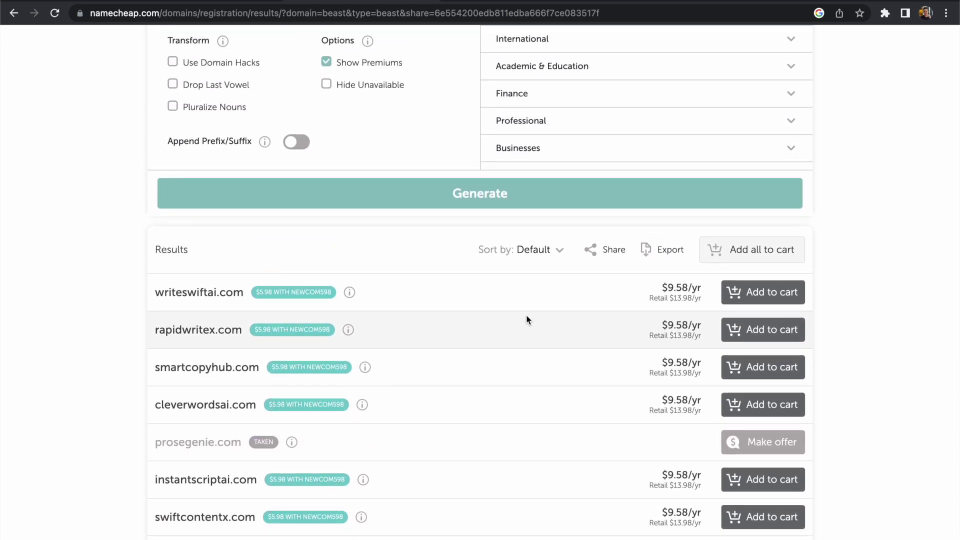
scroll(526, 320, down, 6)
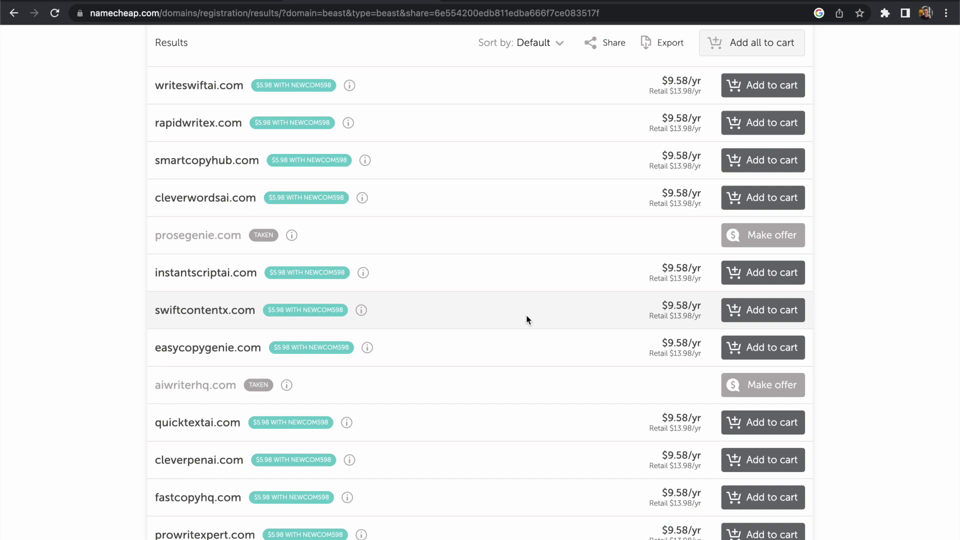